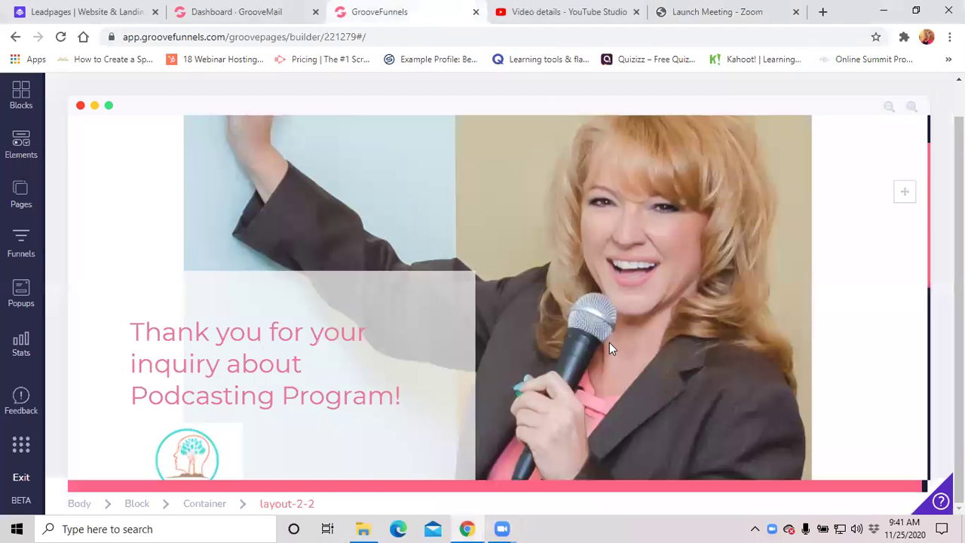
Open the Design settings for the layout-2-2 heading-and-photo section.
{"action": "scroll", "coordinate": [616, 322], "scroll_direction": "down", "scroll_amount": 2}
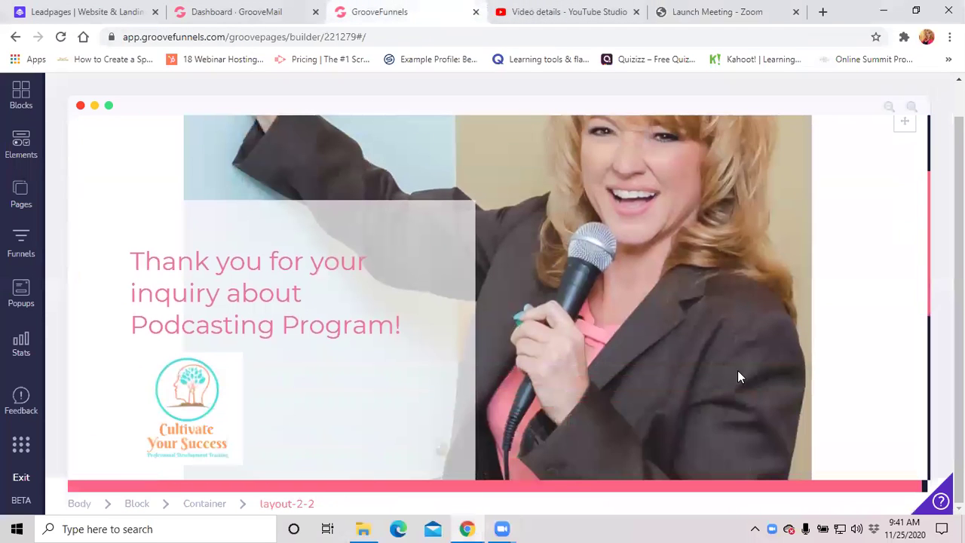
{"action": "left_click", "coordinate": [855, 345]}
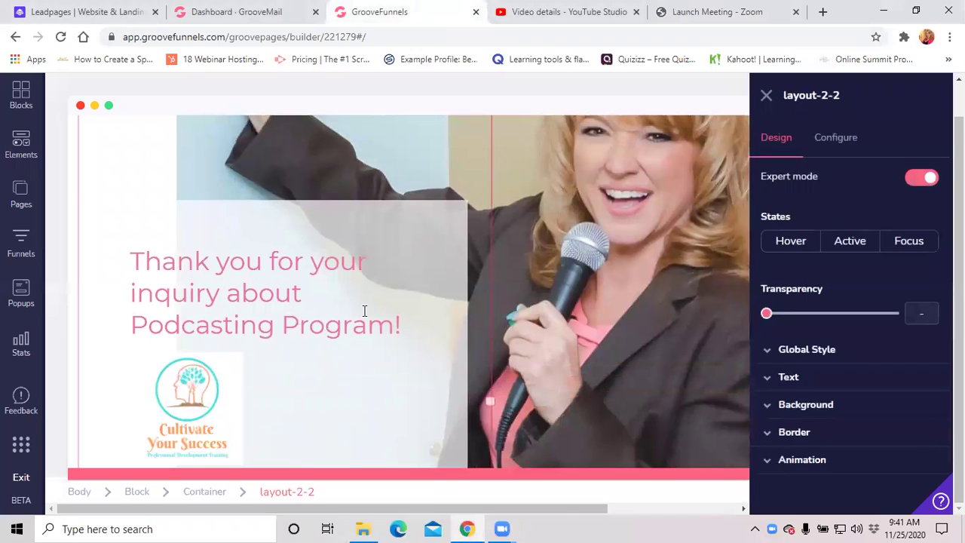
{"action": "scroll", "coordinate": [384, 328], "scroll_direction": "down", "scroll_amount": 5}
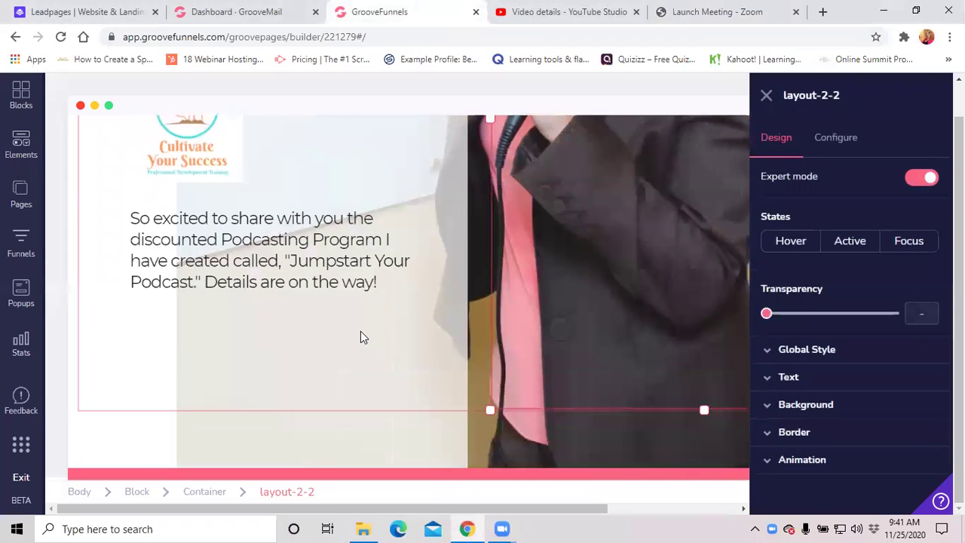
{"action": "scroll", "coordinate": [360, 337], "scroll_direction": "up", "scroll_amount": 1}
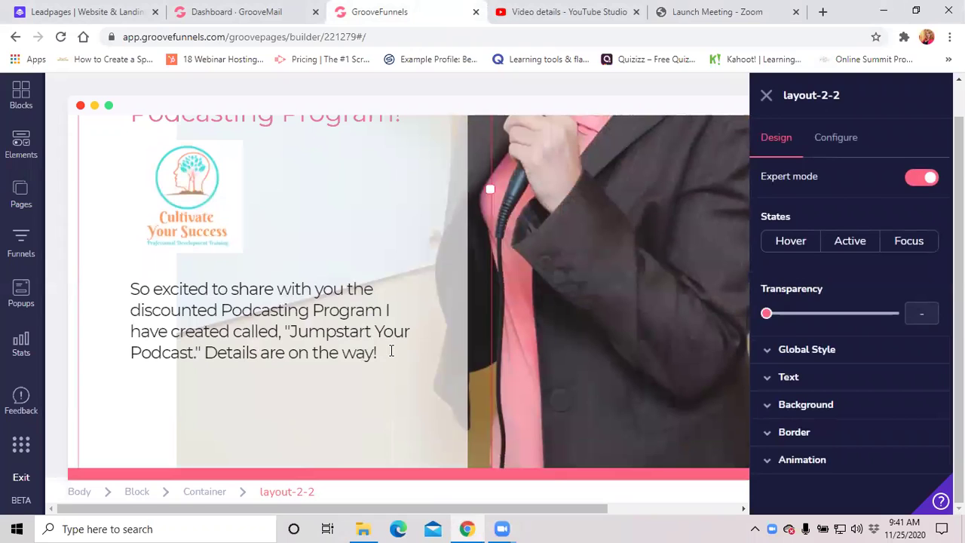
Select the body paragraph, then the thank-you heading text_1 on the canvas.
{"action": "left_click", "coordinate": [390, 351]}
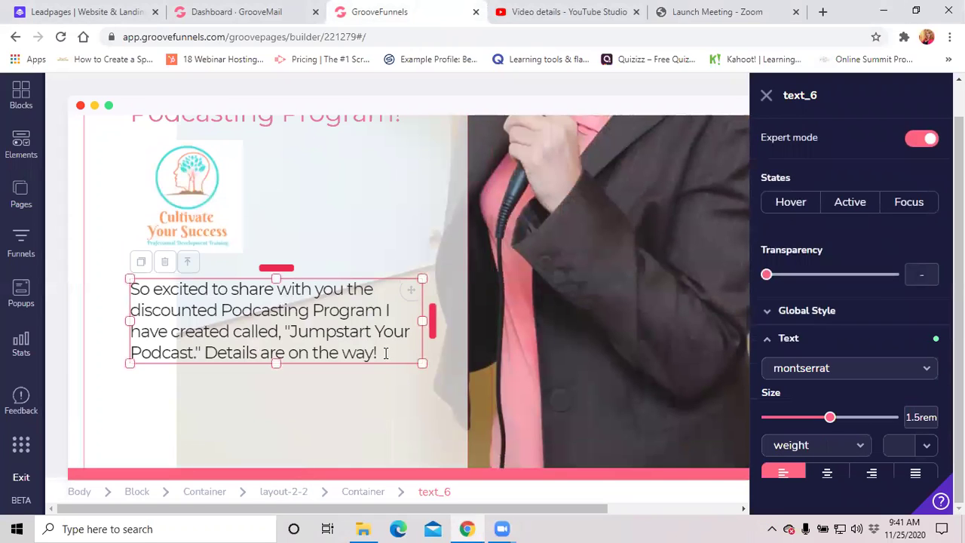
{"action": "scroll", "coordinate": [327, 312], "scroll_direction": "up", "scroll_amount": 3}
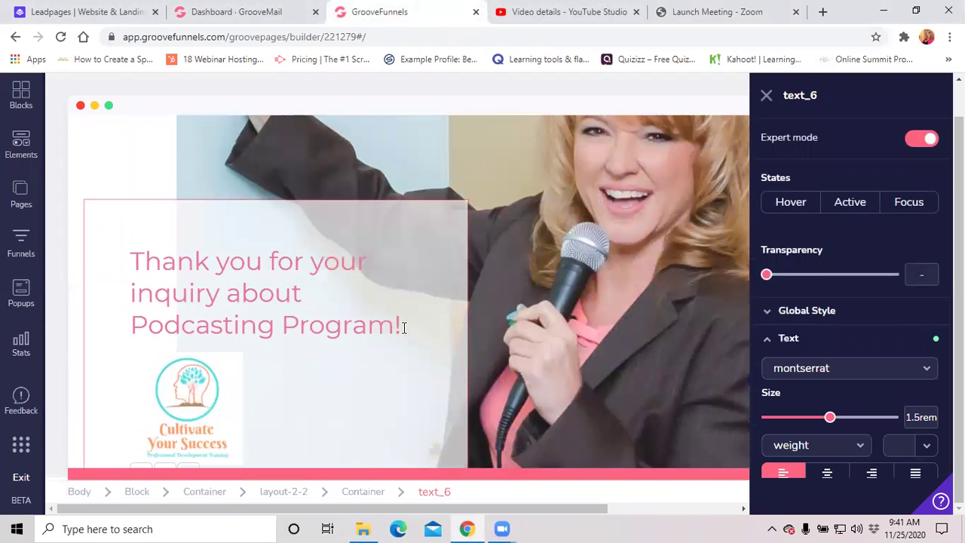
{"action": "left_click", "coordinate": [404, 327]}
{"action": "left_click_drag", "start_coordinate": [403, 327], "coordinate": [128, 268]}
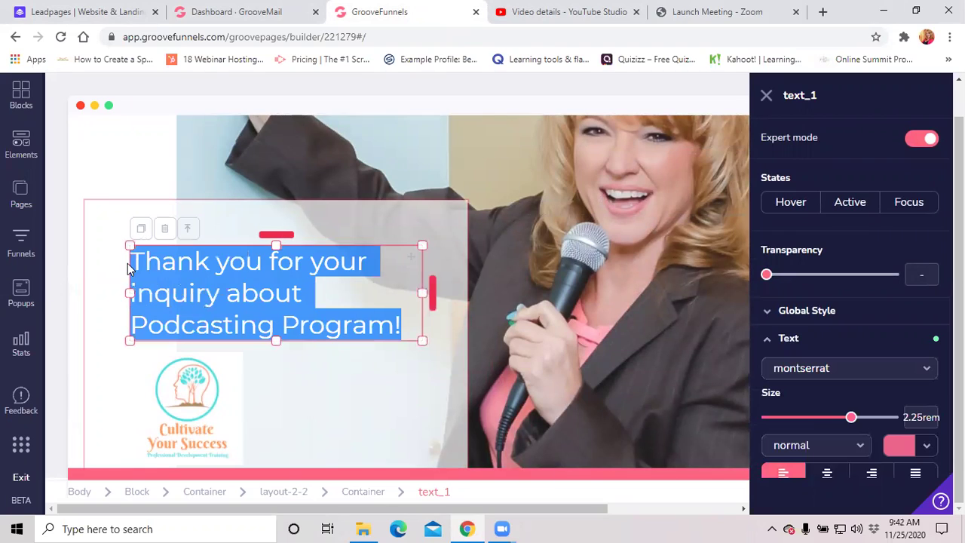
{"action": "left_click", "coordinate": [323, 293]}
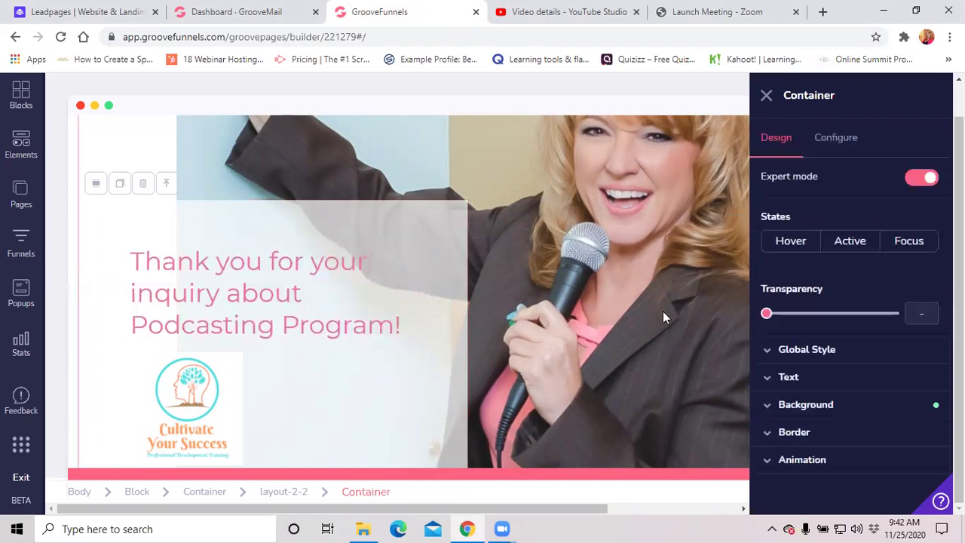
{"action": "left_click", "coordinate": [408, 330]}
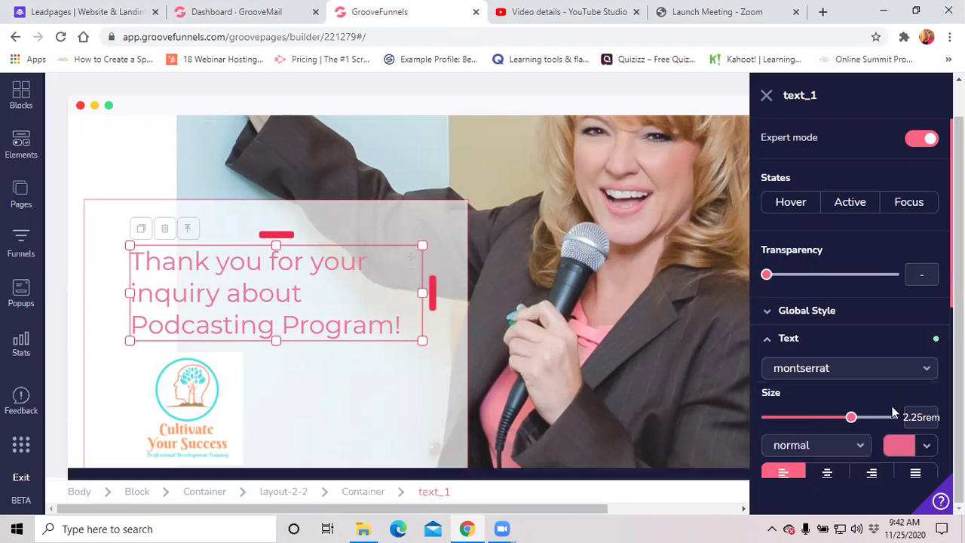
Expand the heading's Text section showing Montserrat, 2.25rem, normal weight.
{"action": "left_click", "coordinate": [767, 343]}
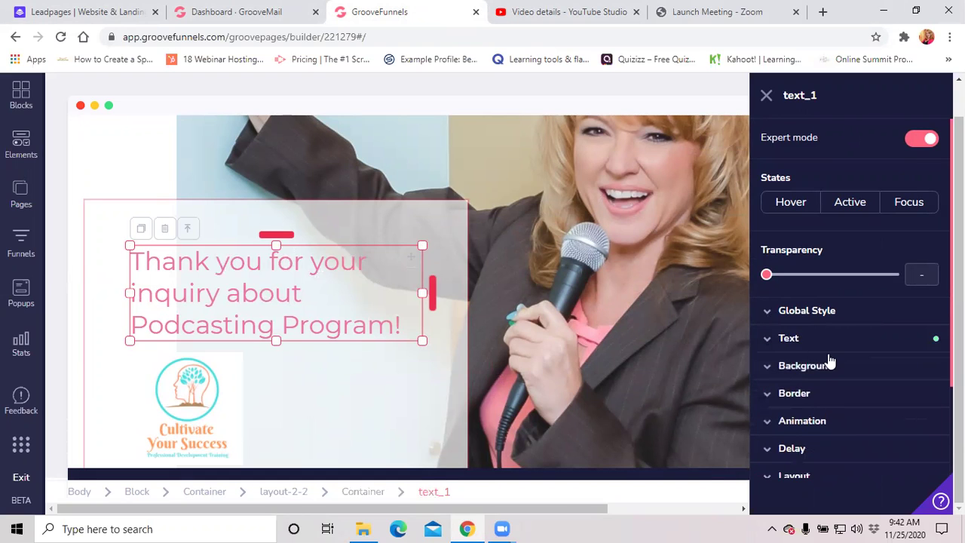
{"action": "scroll", "coordinate": [843, 298], "scroll_direction": "down", "scroll_amount": 1}
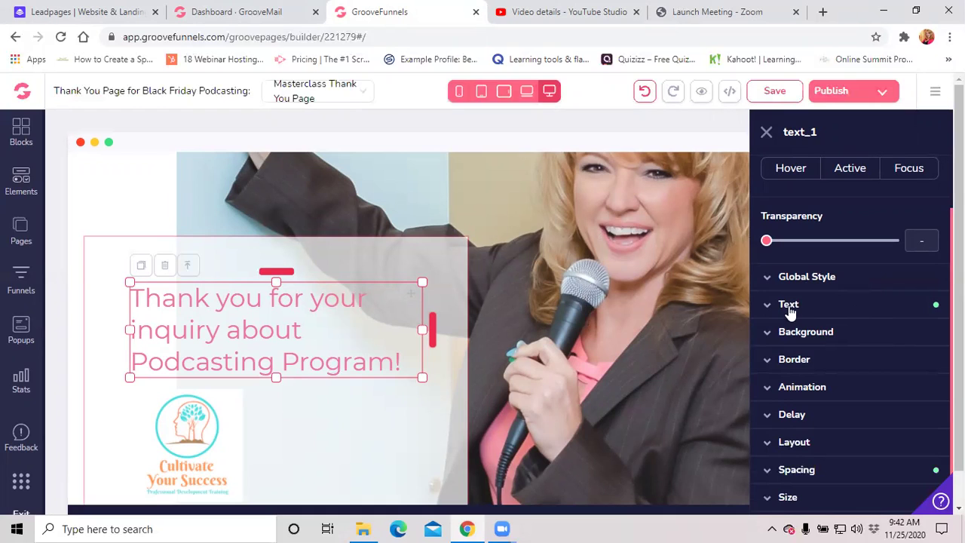
{"action": "left_click", "coordinate": [820, 335]}
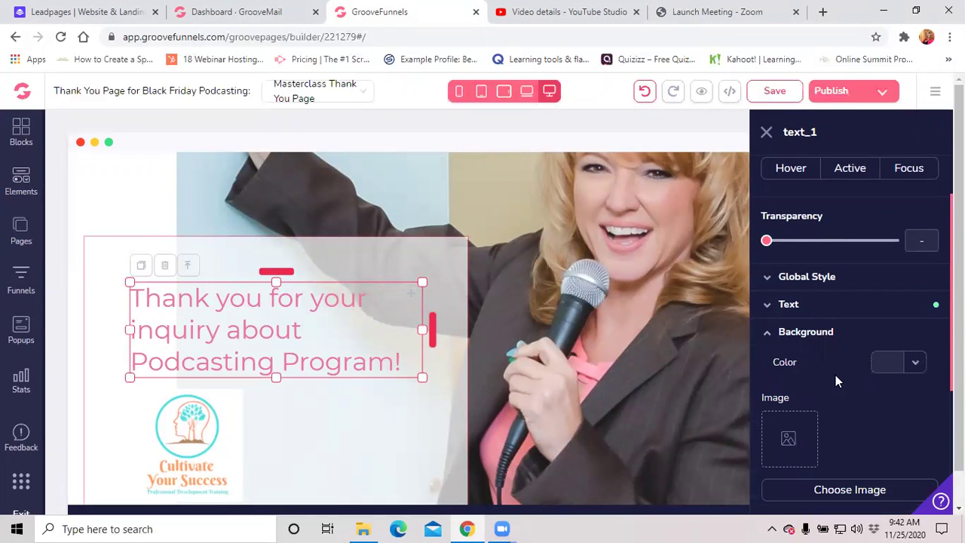
{"action": "left_click", "coordinate": [765, 336]}
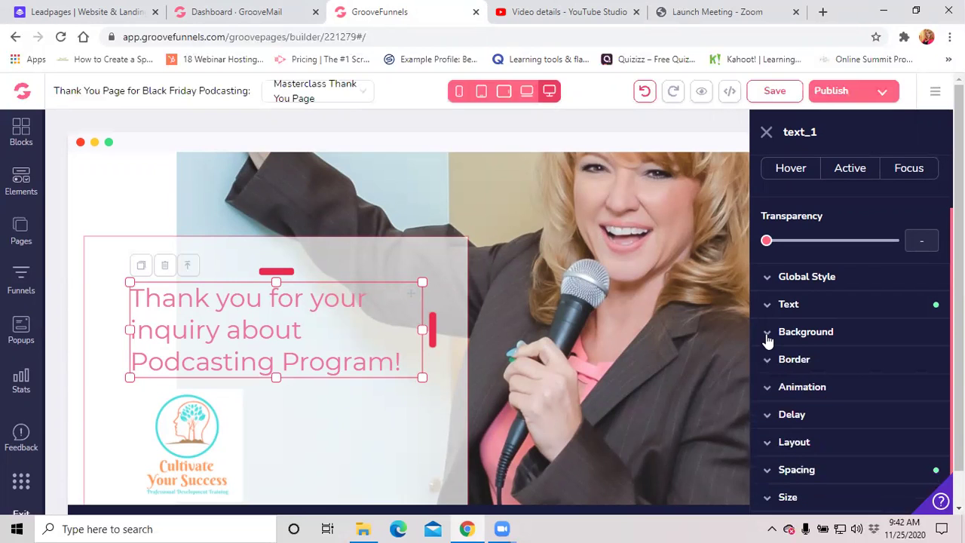
{"action": "scroll", "coordinate": [851, 377], "scroll_direction": "down", "scroll_amount": 1}
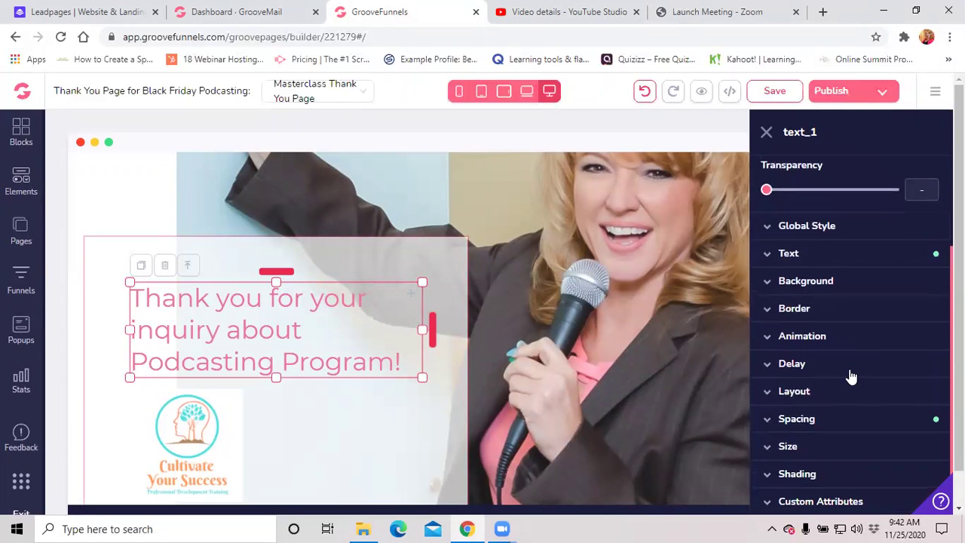
{"action": "scroll", "coordinate": [850, 377], "scroll_direction": "up", "scroll_amount": 1}
{"action": "scroll", "coordinate": [851, 377], "scroll_direction": "up", "scroll_amount": 1}
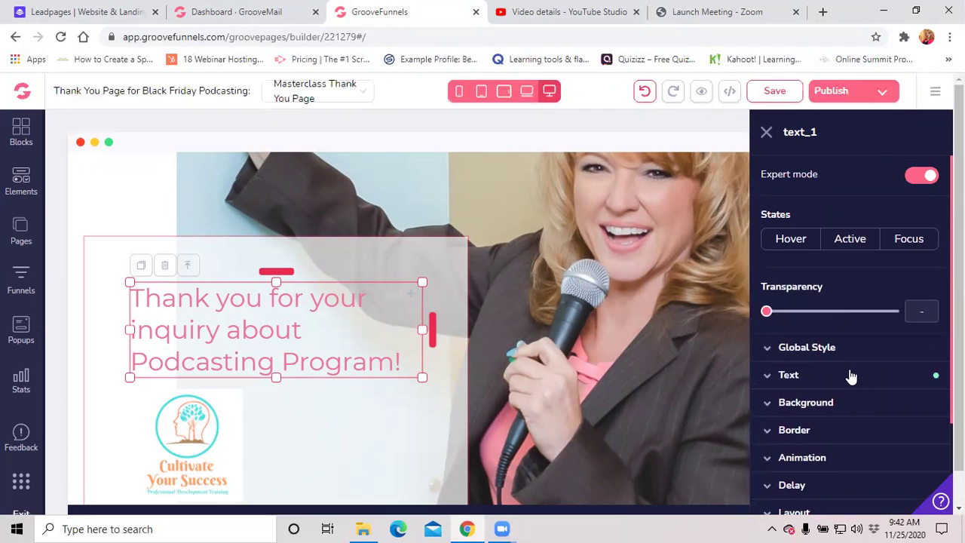
{"action": "scroll", "coordinate": [851, 377], "scroll_direction": "down", "scroll_amount": 2}
{"action": "scroll", "coordinate": [801, 454], "scroll_direction": "up", "scroll_amount": 1}
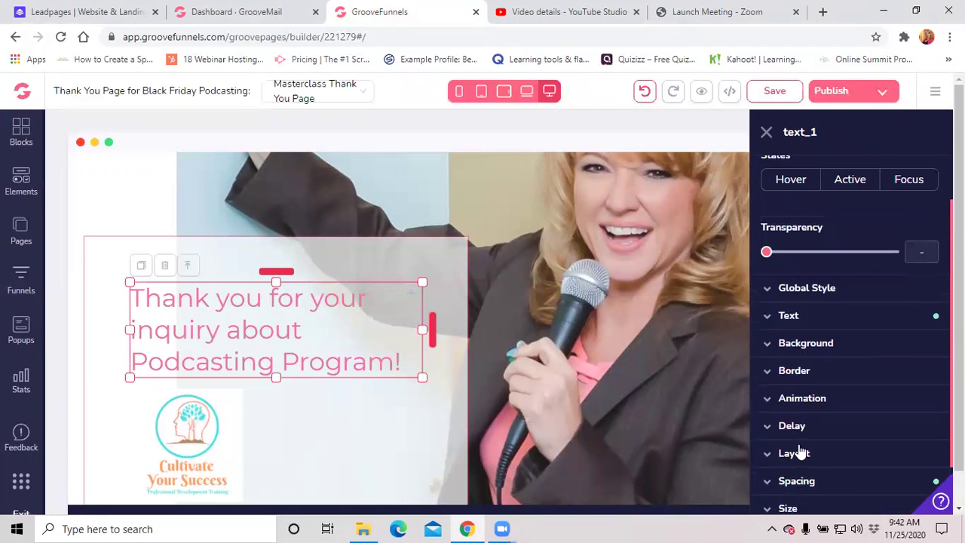
{"action": "left_click", "coordinate": [793, 330]}
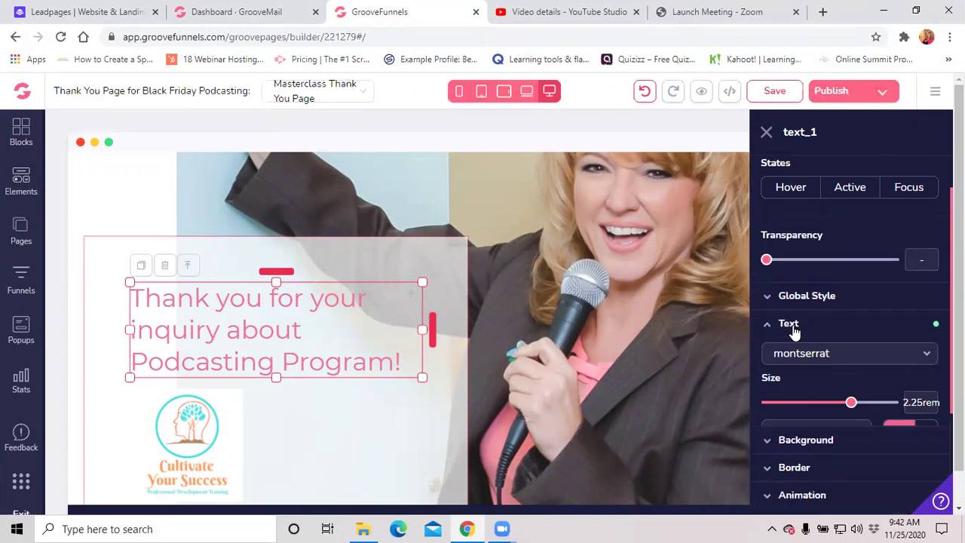
{"action": "scroll", "coordinate": [816, 387], "scroll_direction": "down", "scroll_amount": 1}
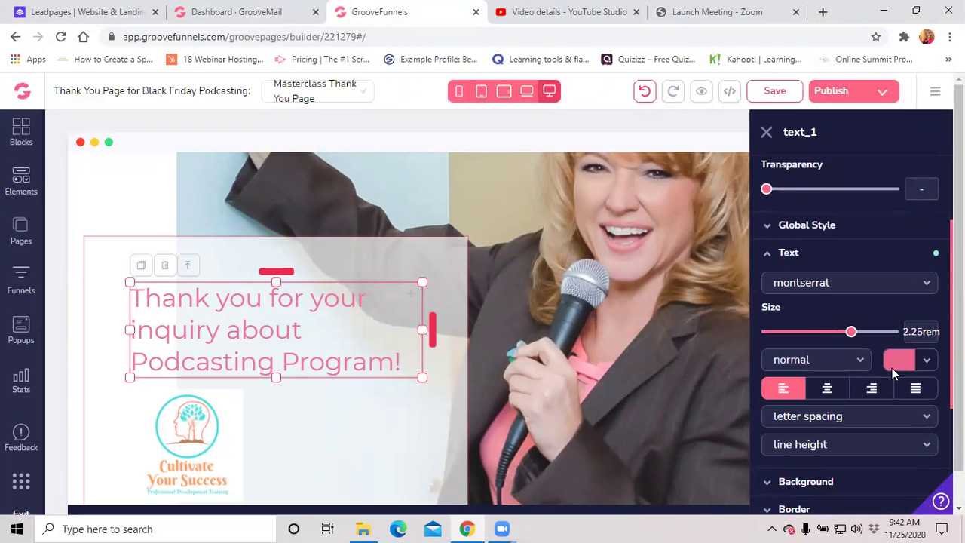
Try green as the thank-you heading's text colour.
{"action": "left_click", "coordinate": [927, 360]}
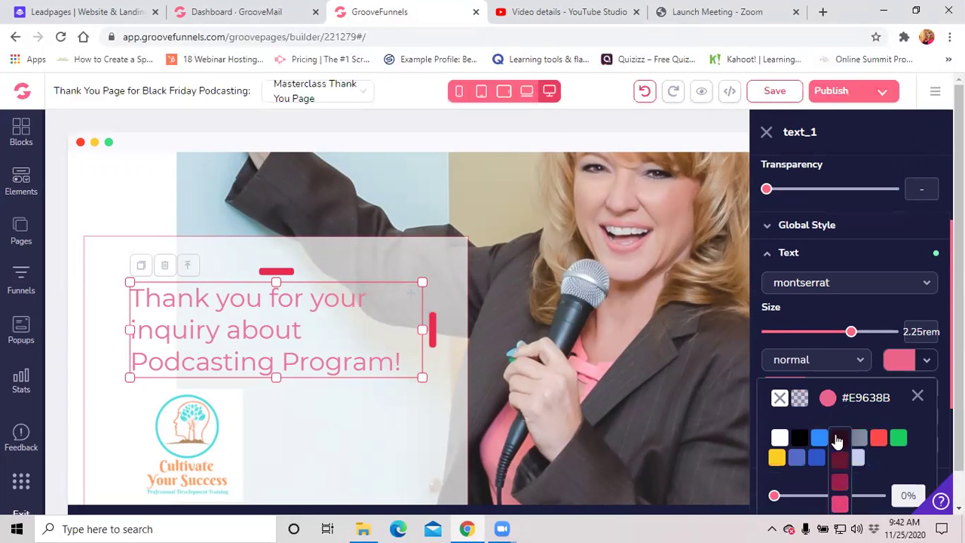
{"action": "scroll", "coordinate": [894, 413], "scroll_direction": "down", "scroll_amount": 1}
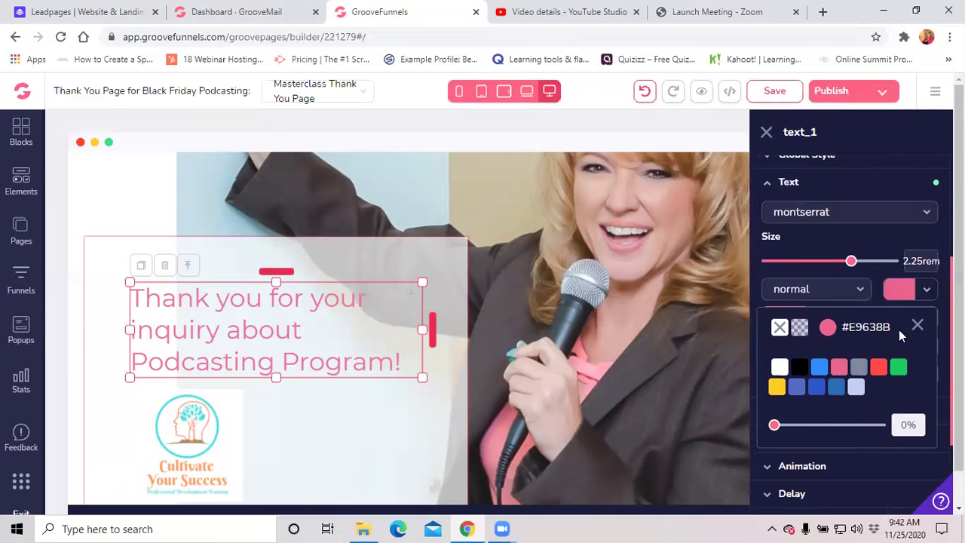
{"action": "left_click", "coordinate": [925, 294]}
{"action": "left_click", "coordinate": [927, 293]}
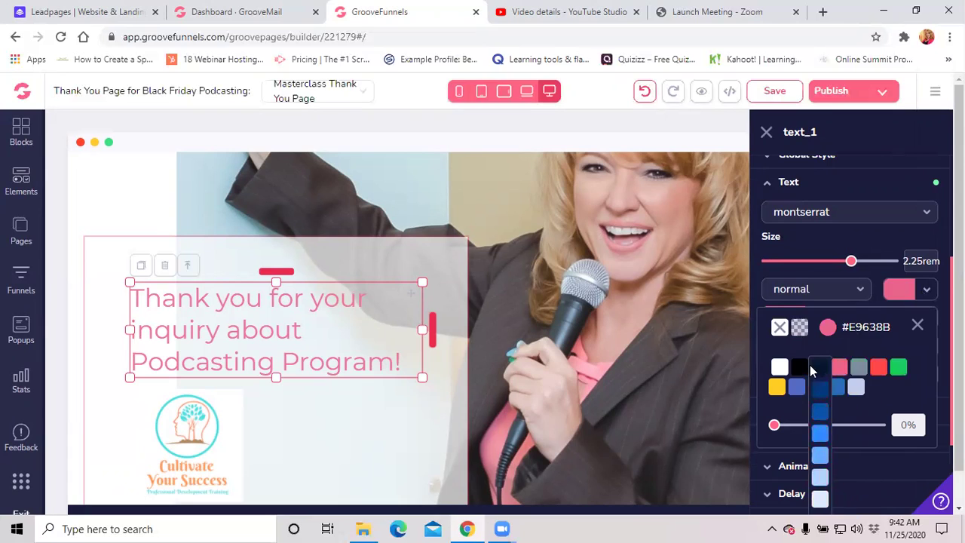
{"action": "mouse_move", "coordinate": [899, 368]}
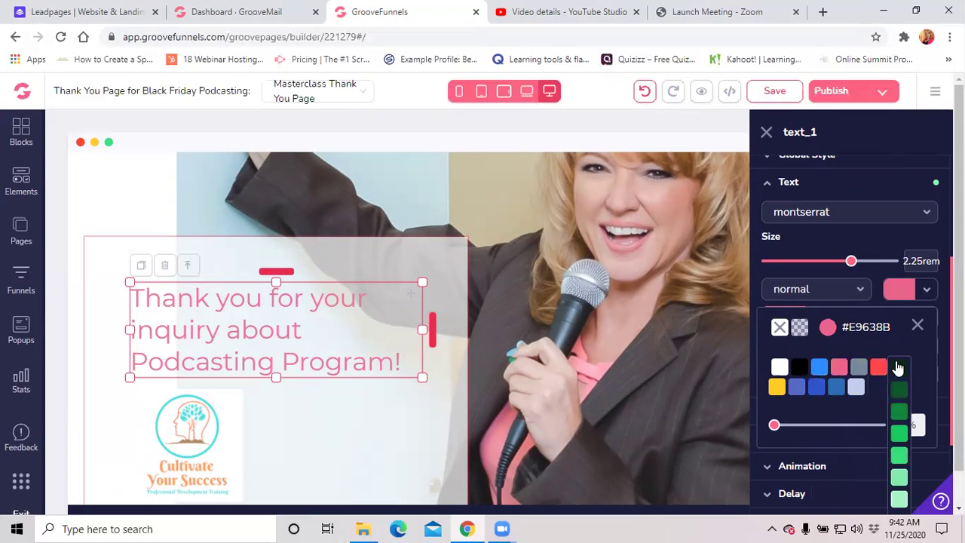
{"action": "left_click", "coordinate": [900, 439]}
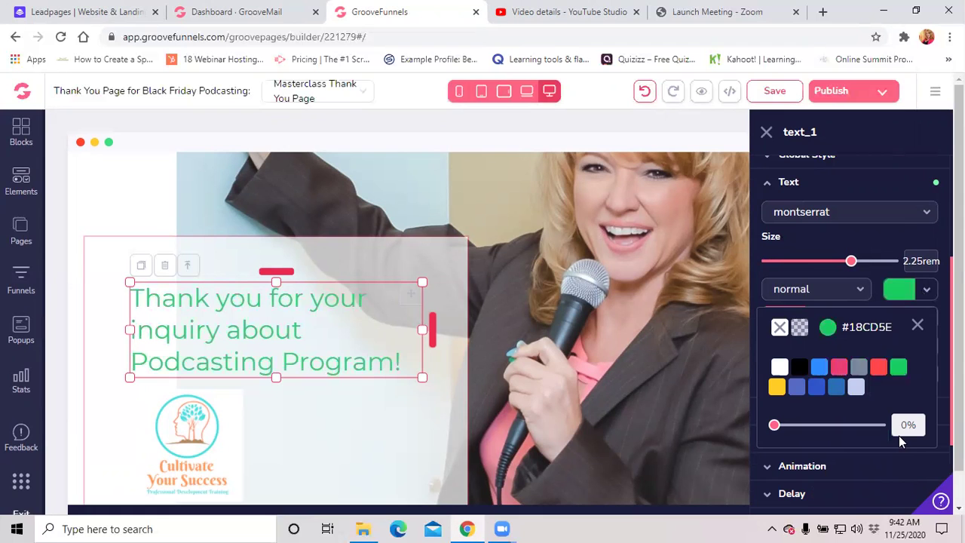
Change the heading's text colour to coral red #FE4848.
{"action": "scroll", "coordinate": [897, 453], "scroll_direction": "down", "scroll_amount": 3}
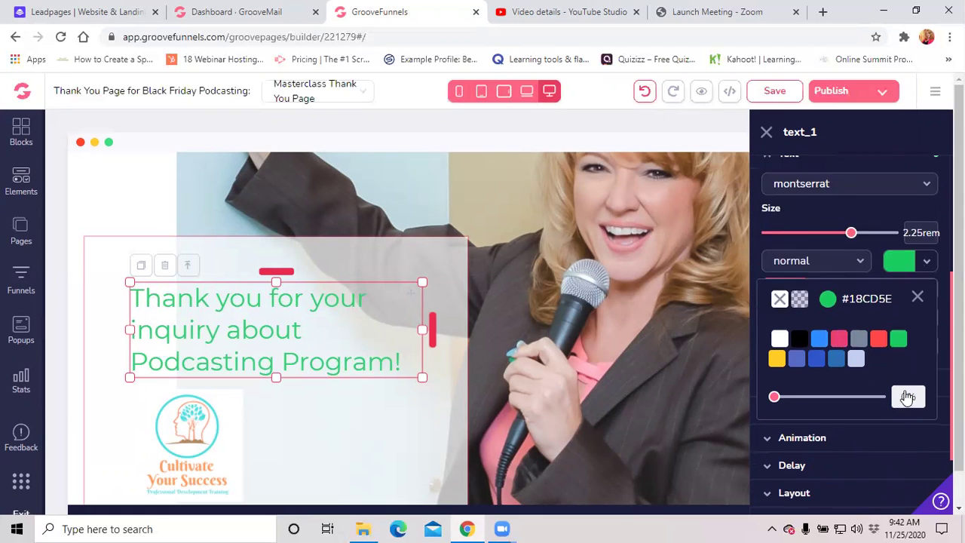
{"action": "scroll", "coordinate": [892, 474], "scroll_direction": "down", "scroll_amount": 2}
{"action": "scroll", "coordinate": [879, 407], "scroll_direction": "up", "scroll_amount": 6}
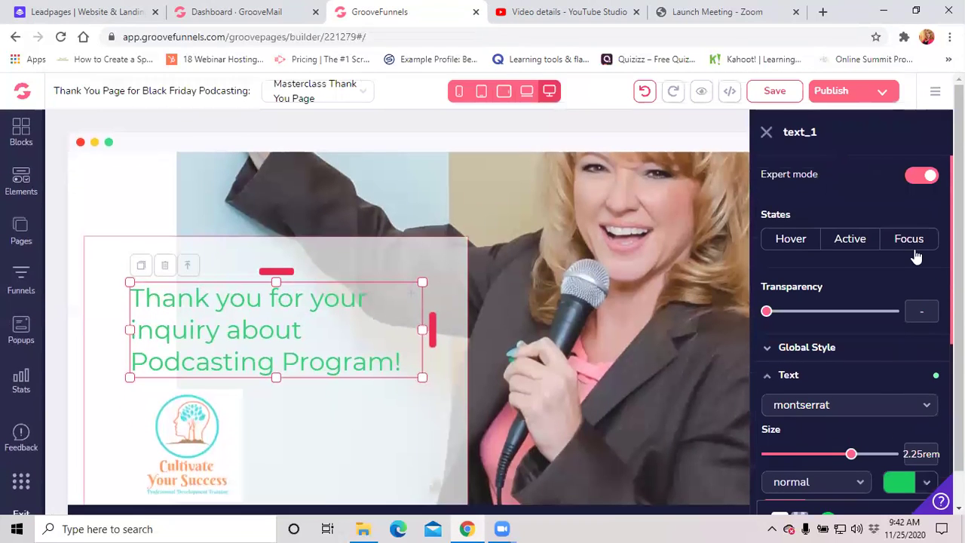
{"action": "scroll", "coordinate": [890, 422], "scroll_direction": "down", "scroll_amount": 5}
{"action": "scroll", "coordinate": [883, 442], "scroll_direction": "up", "scroll_amount": 1}
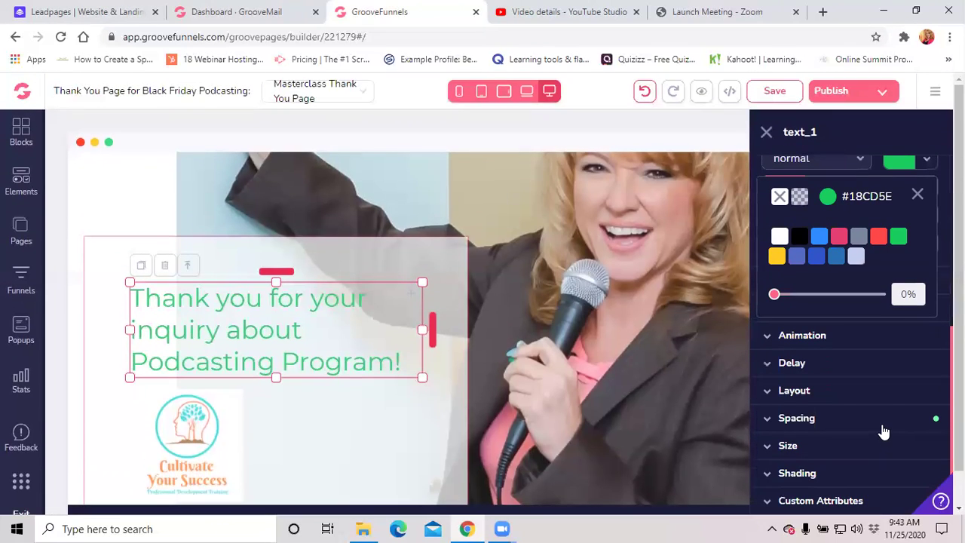
{"action": "scroll", "coordinate": [893, 385], "scroll_direction": "up", "scroll_amount": 3}
{"action": "left_click", "coordinate": [927, 303]}
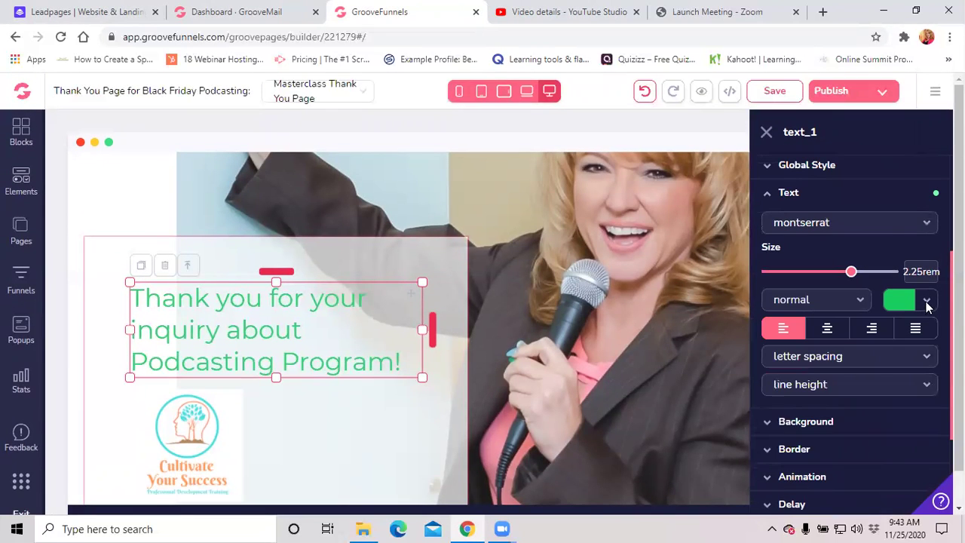
{"action": "left_click", "coordinate": [927, 301]}
{"action": "mouse_move", "coordinate": [879, 377]}
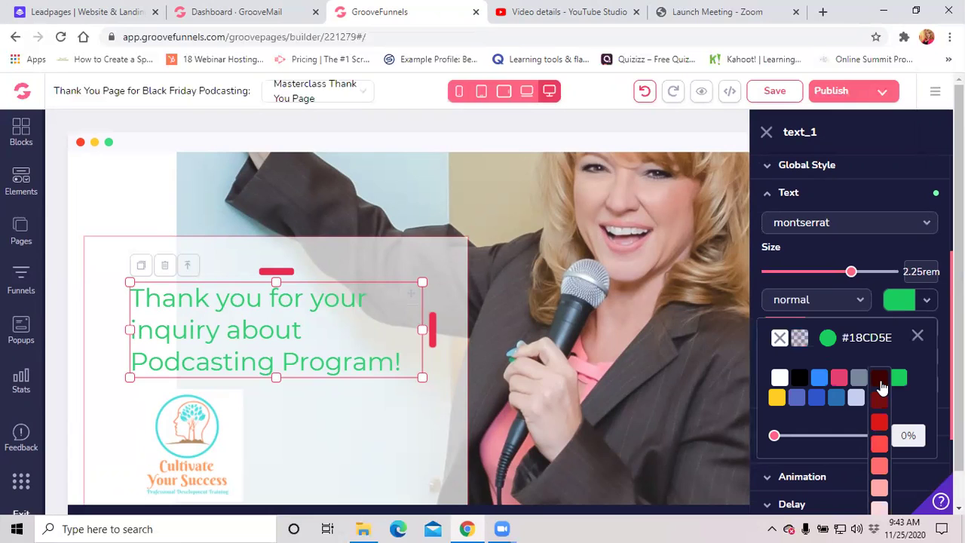
{"action": "left_click", "coordinate": [879, 444]}
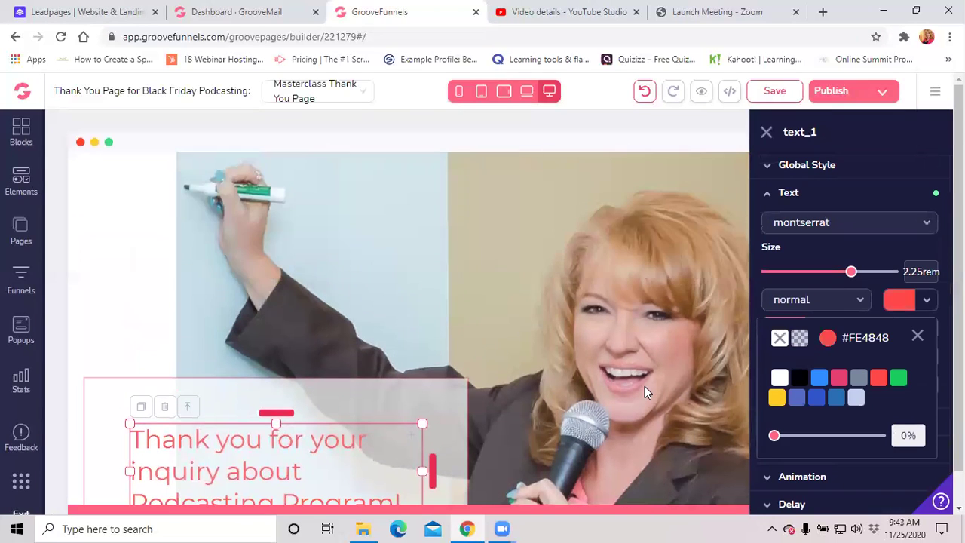
Toggle the heading's Spacing and Size sections to inspect margin, padding, width and height.
{"action": "scroll", "coordinate": [656, 407], "scroll_direction": "down", "scroll_amount": 2}
{"action": "scroll", "coordinate": [637, 404], "scroll_direction": "up", "scroll_amount": 1}
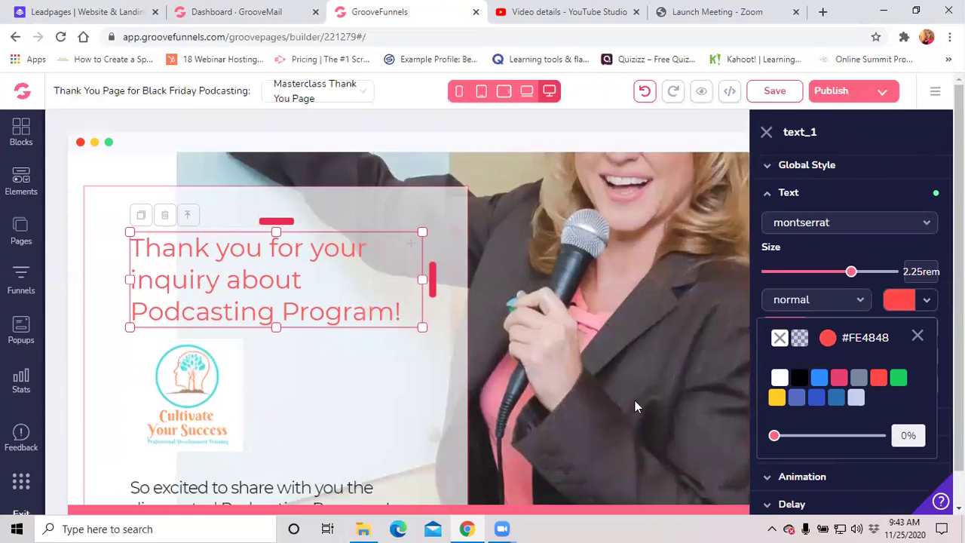
{"action": "scroll", "coordinate": [627, 401], "scroll_direction": "down", "scroll_amount": 1}
{"action": "scroll", "coordinate": [628, 397], "scroll_direction": "up", "scroll_amount": 2}
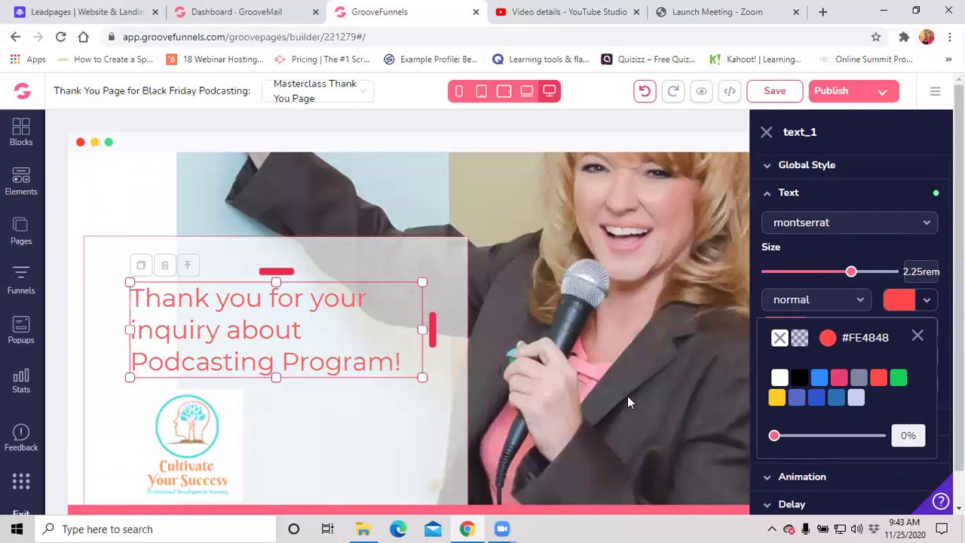
{"action": "scroll", "coordinate": [628, 396], "scroll_direction": "down", "scroll_amount": 2}
{"action": "scroll", "coordinate": [579, 375], "scroll_direction": "up", "scroll_amount": 1}
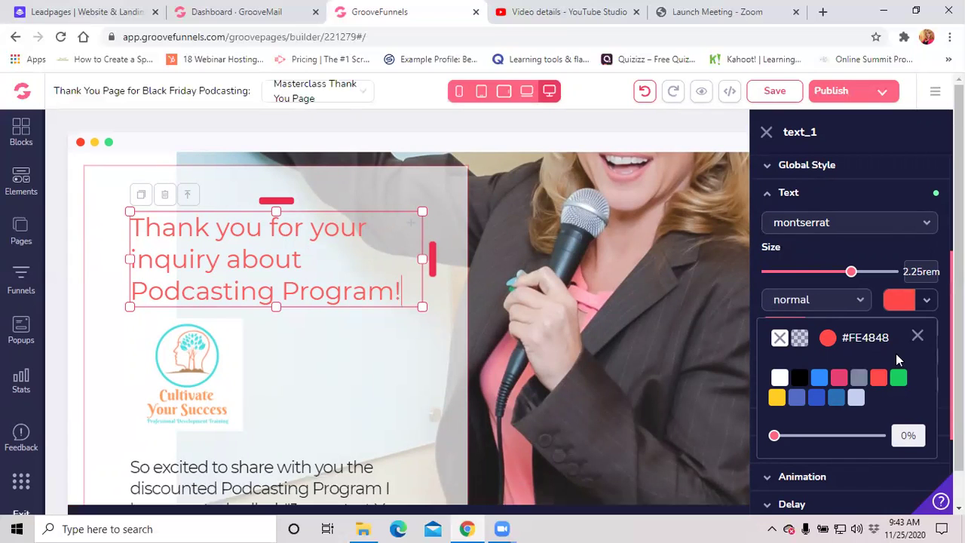
{"action": "scroll", "coordinate": [852, 449], "scroll_direction": "down", "scroll_amount": 4}
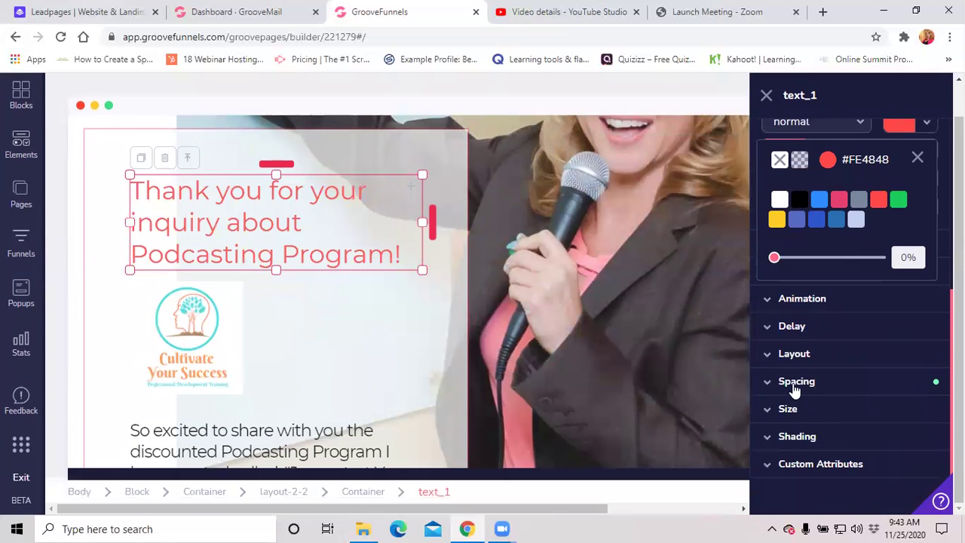
{"action": "left_click", "coordinate": [794, 384]}
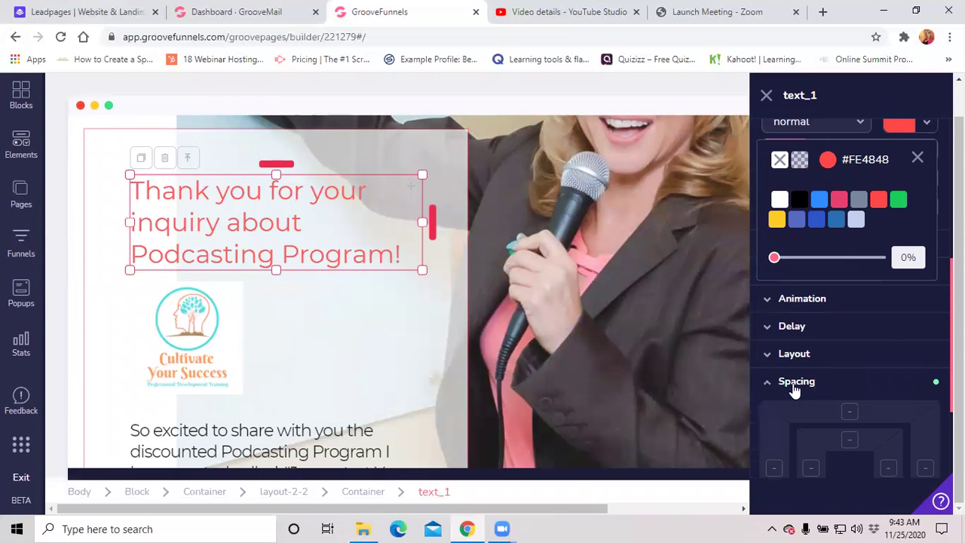
{"action": "left_click", "coordinate": [795, 385]}
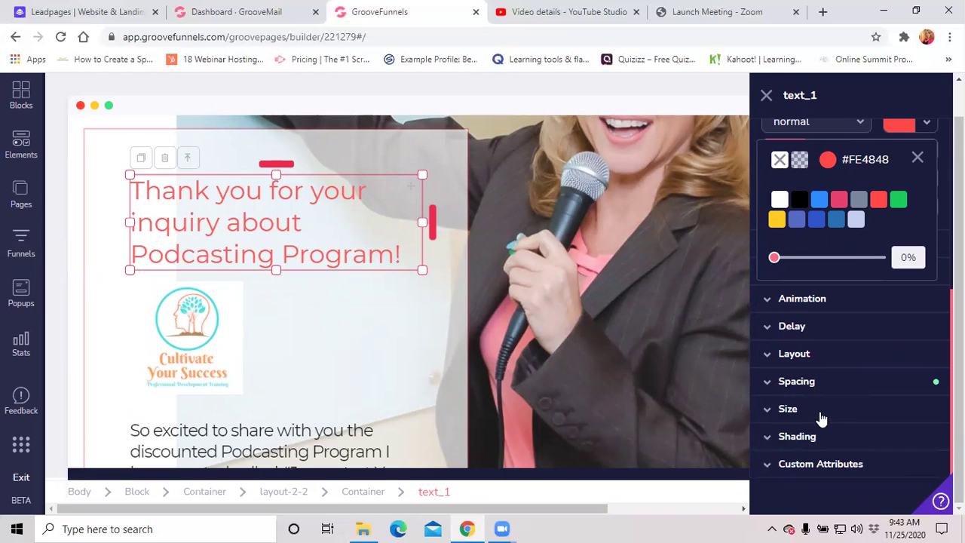
{"action": "left_click", "coordinate": [792, 415]}
{"action": "scroll", "coordinate": [839, 418], "scroll_direction": "down", "scroll_amount": 2}
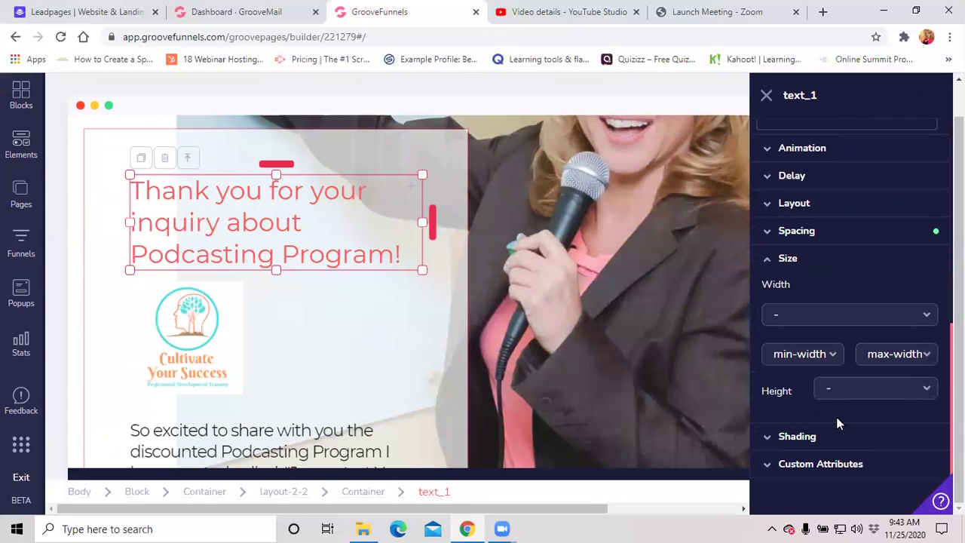
{"action": "scroll", "coordinate": [793, 398], "scroll_direction": "up", "scroll_amount": 4}
{"action": "scroll", "coordinate": [803, 403], "scroll_direction": "down", "scroll_amount": 2}
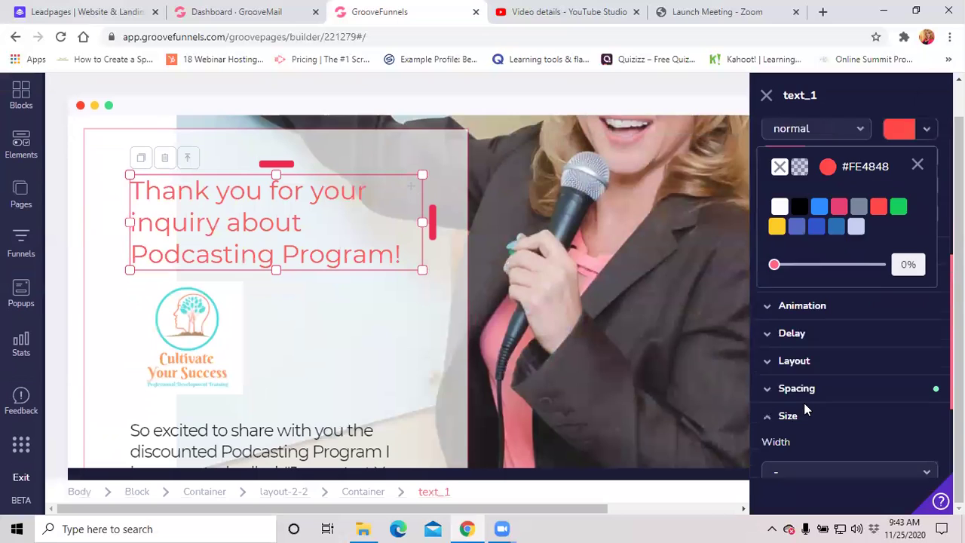
{"action": "scroll", "coordinate": [803, 403], "scroll_direction": "up", "scroll_amount": 5}
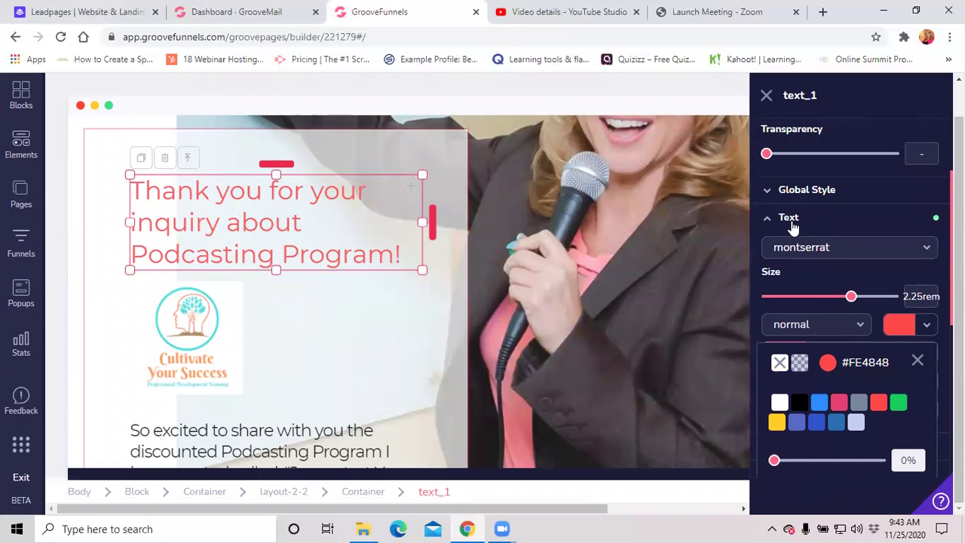
Dismiss the heading's colour choices, leaving alignment, letter spacing and line height visible.
{"action": "left_click", "coordinate": [792, 223]}
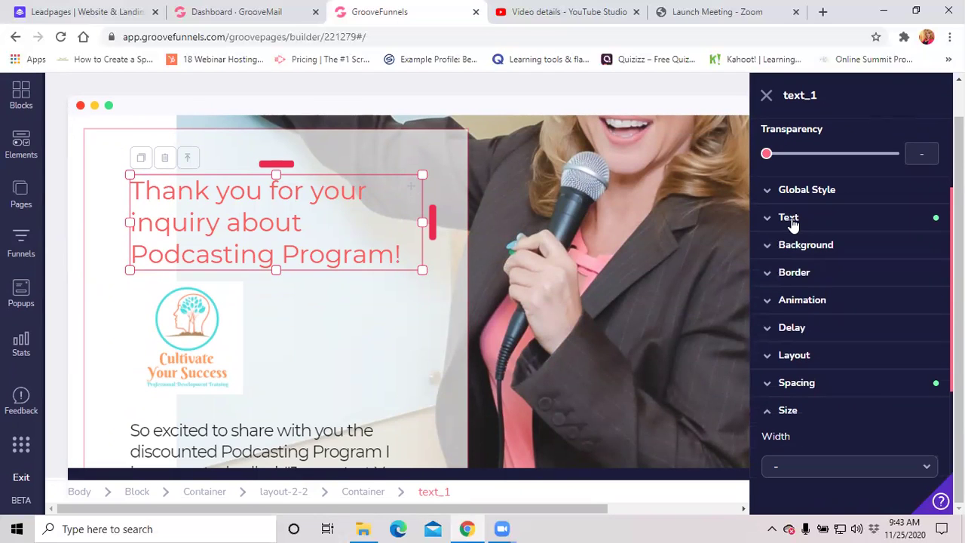
{"action": "left_click", "coordinate": [792, 224]}
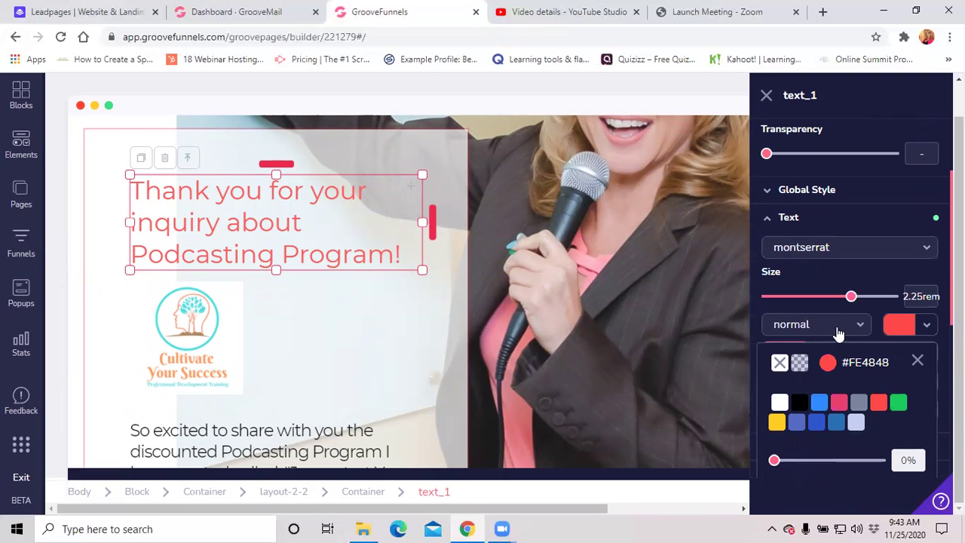
{"action": "left_click", "coordinate": [916, 363]}
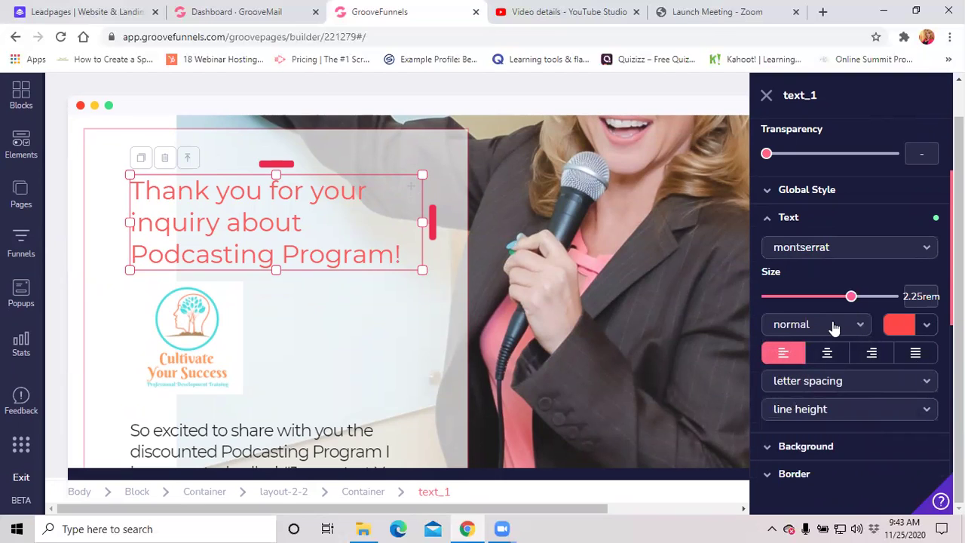
{"action": "left_click", "coordinate": [774, 219]}
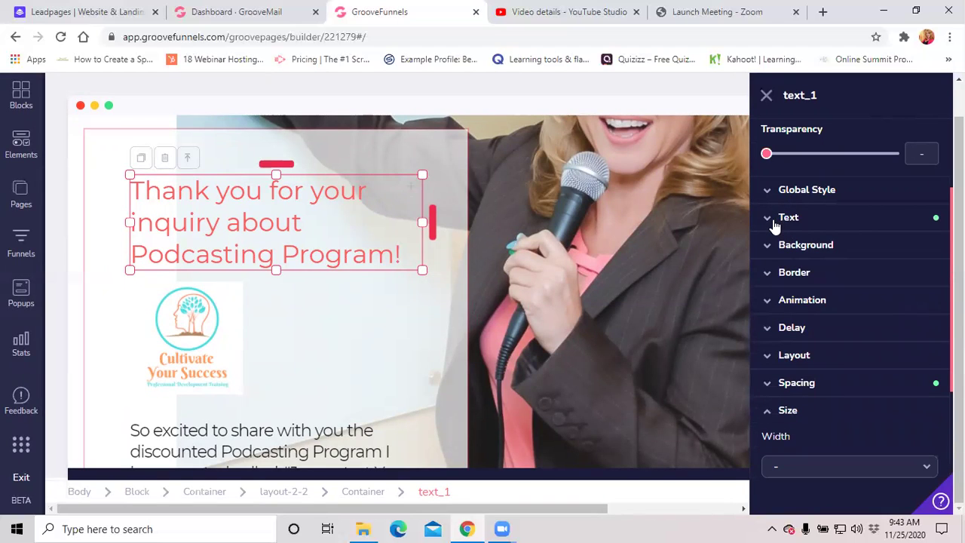
{"action": "left_click", "coordinate": [775, 223]}
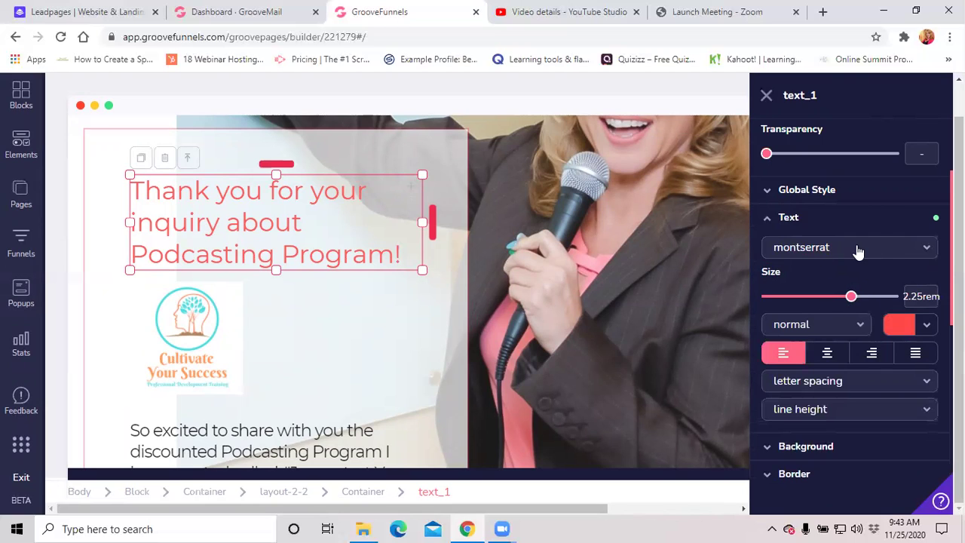
{"action": "left_click", "coordinate": [889, 253]}
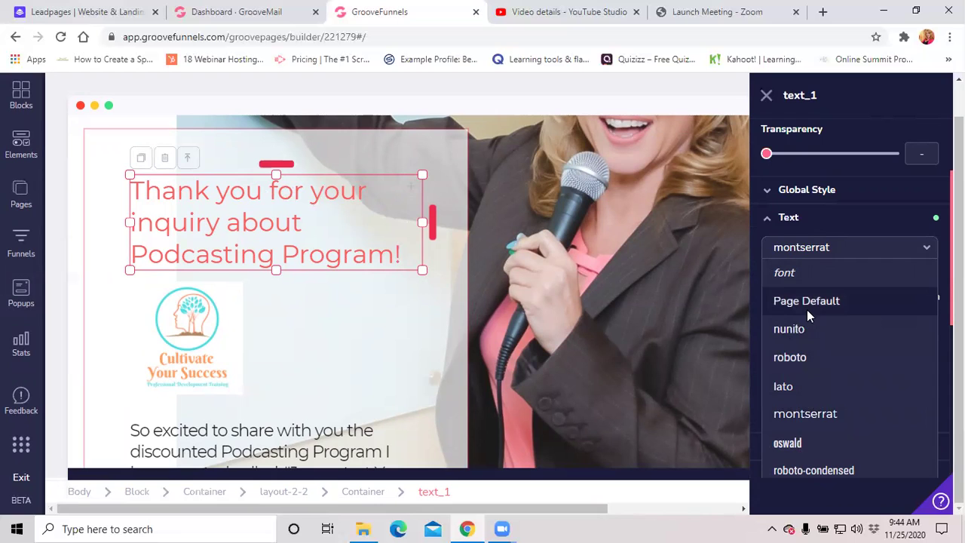
{"action": "left_click", "coordinate": [799, 445]}
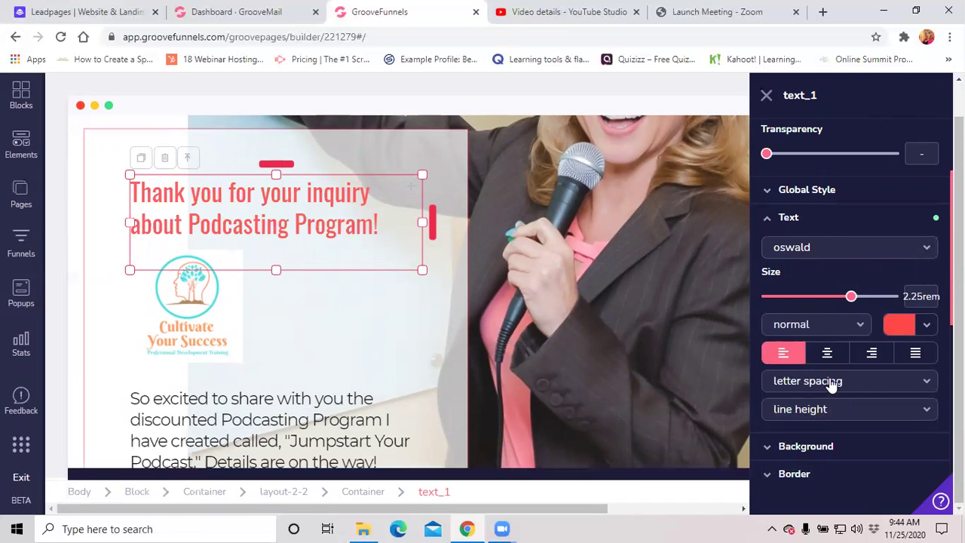
{"action": "left_click", "coordinate": [839, 328]}
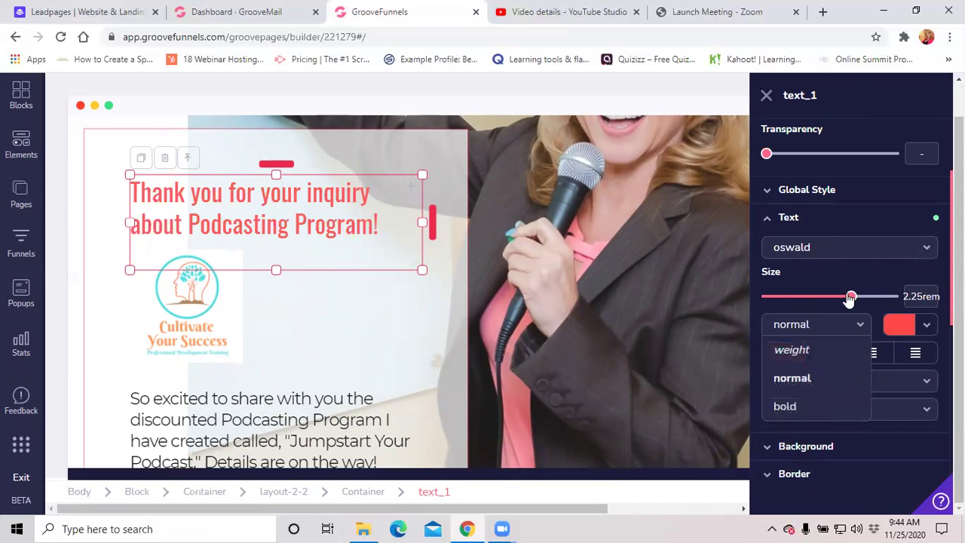
{"action": "left_click", "coordinate": [852, 251]}
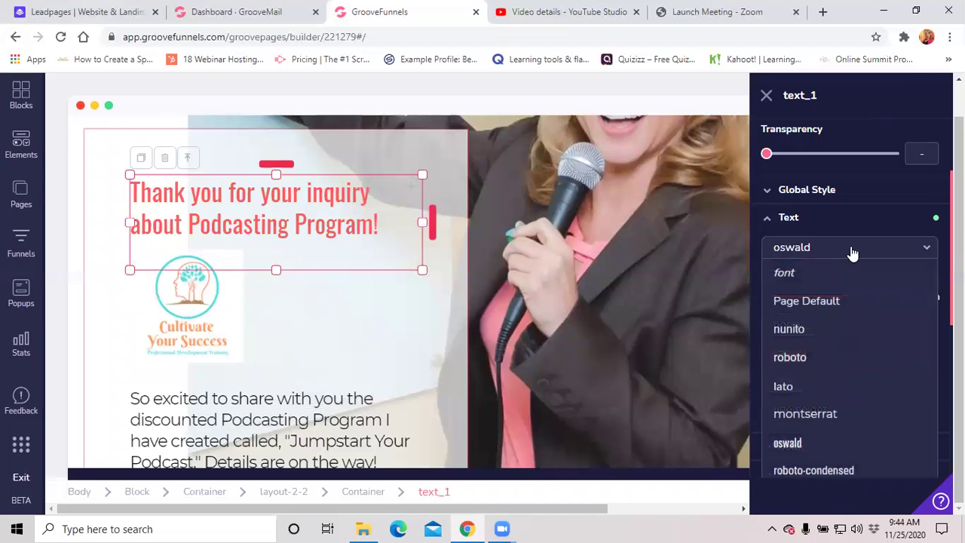
{"action": "left_click", "coordinate": [819, 416]}
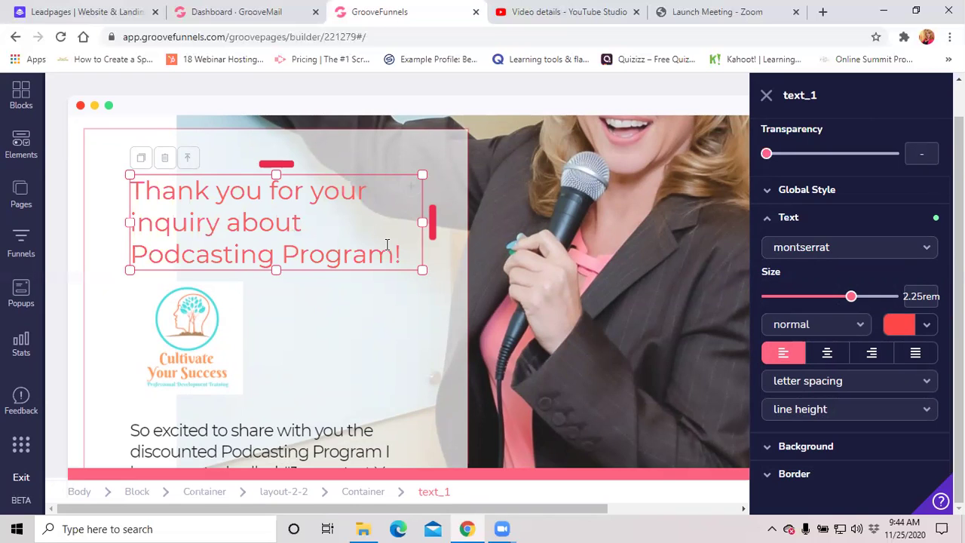
{"action": "scroll", "coordinate": [338, 339], "scroll_direction": "down", "scroll_amount": 2}
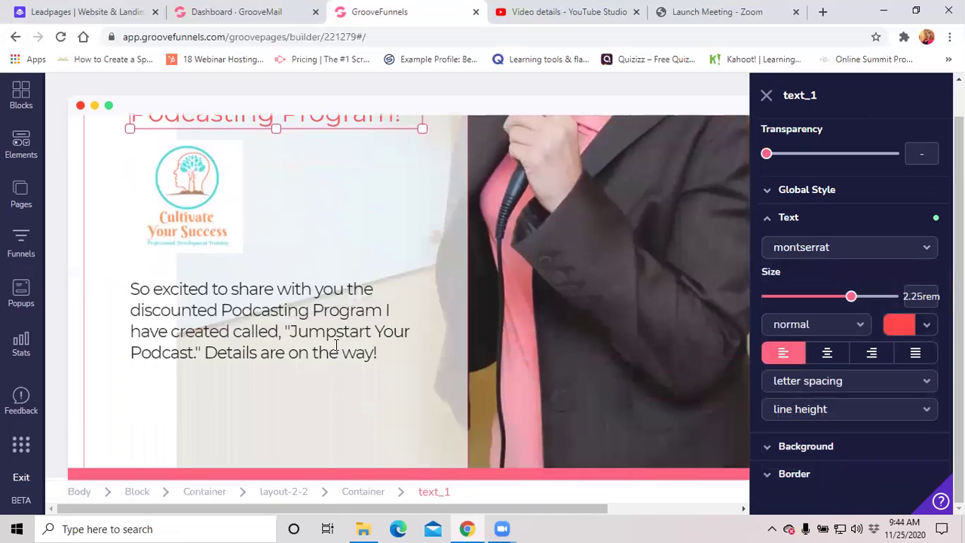
{"action": "scroll", "coordinate": [336, 346], "scroll_direction": "up", "scroll_amount": 1}
{"action": "scroll", "coordinate": [331, 392], "scroll_direction": "up", "scroll_amount": 1}
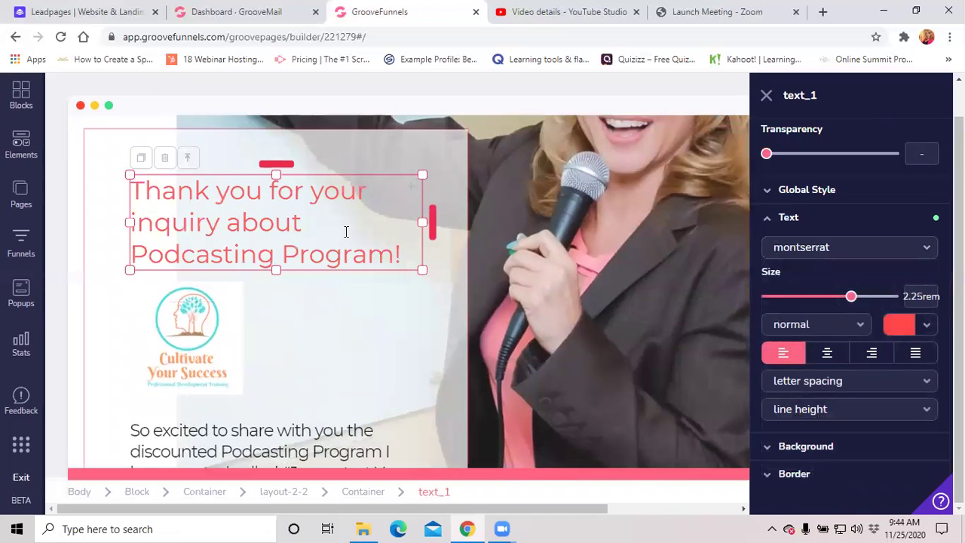
{"action": "scroll", "coordinate": [320, 389], "scroll_direction": "up", "scroll_amount": 2}
{"action": "scroll", "coordinate": [320, 389], "scroll_direction": "down", "scroll_amount": 1}
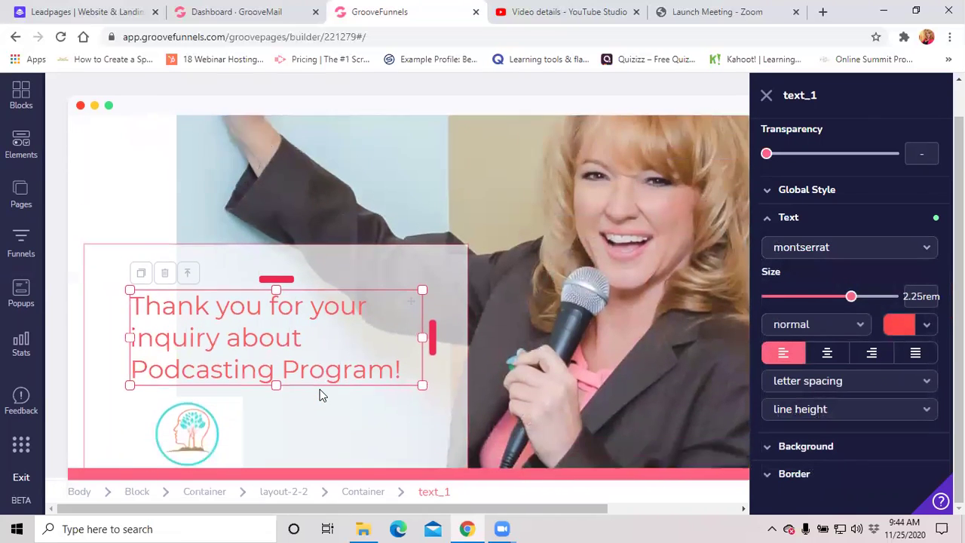
{"action": "scroll", "coordinate": [320, 389], "scroll_direction": "down", "scroll_amount": 3}
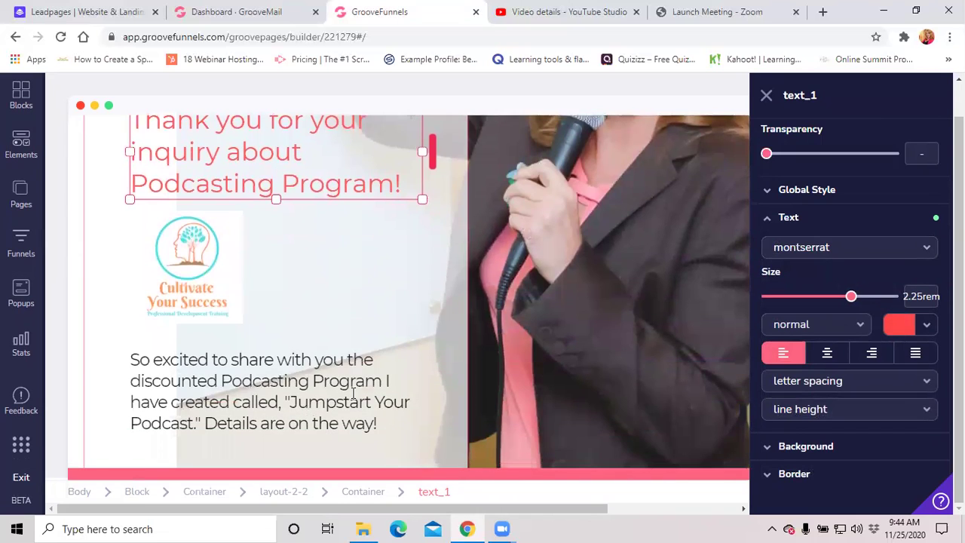
{"action": "left_click", "coordinate": [353, 393]}
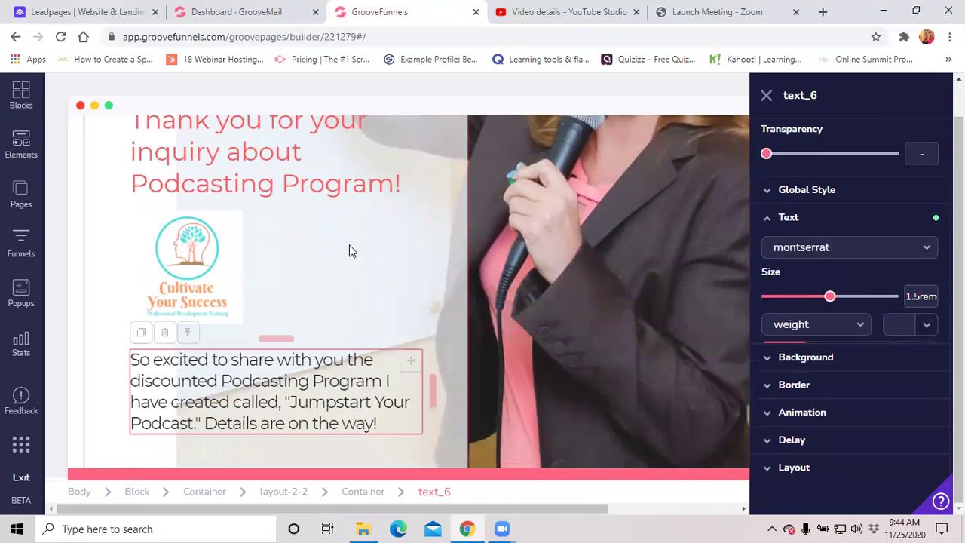
{"action": "left_click", "coordinate": [312, 153]}
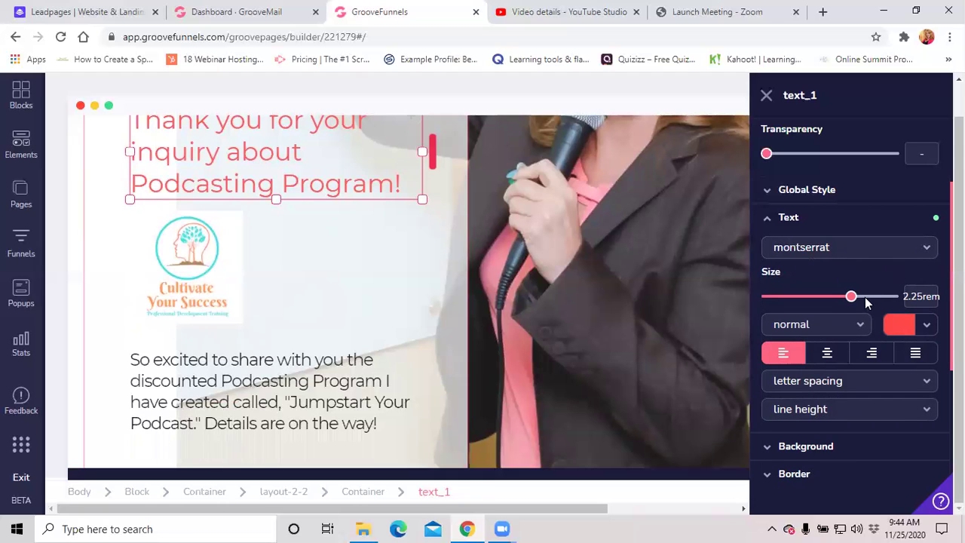
{"action": "scroll", "coordinate": [472, 311], "scroll_direction": "up", "scroll_amount": 1}
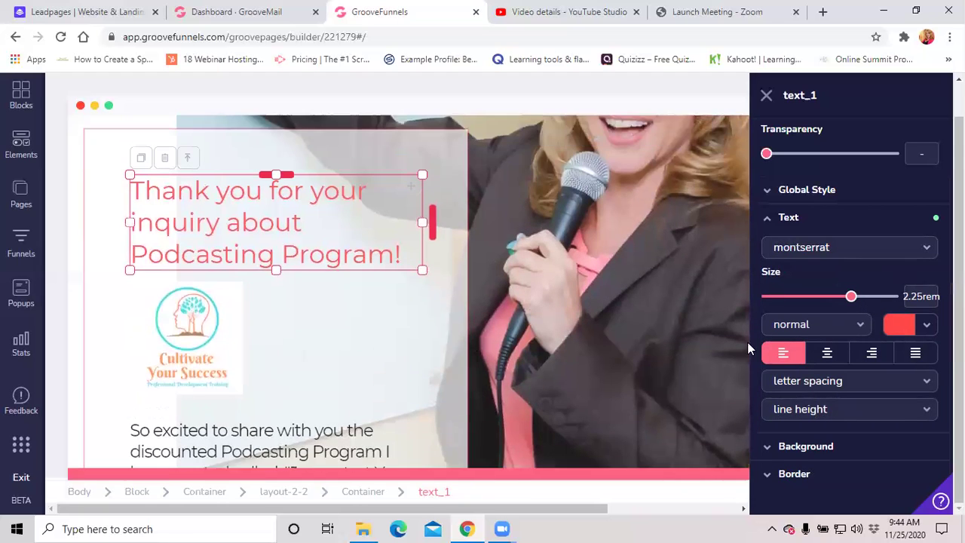
{"action": "mouse_move", "coordinate": [847, 300]}
{"action": "left_mouse_down"}
{"action": "mouse_move", "coordinate": [830, 302]}
{"action": "mouse_move", "coordinate": [851, 302]}
{"action": "left_mouse_up"}
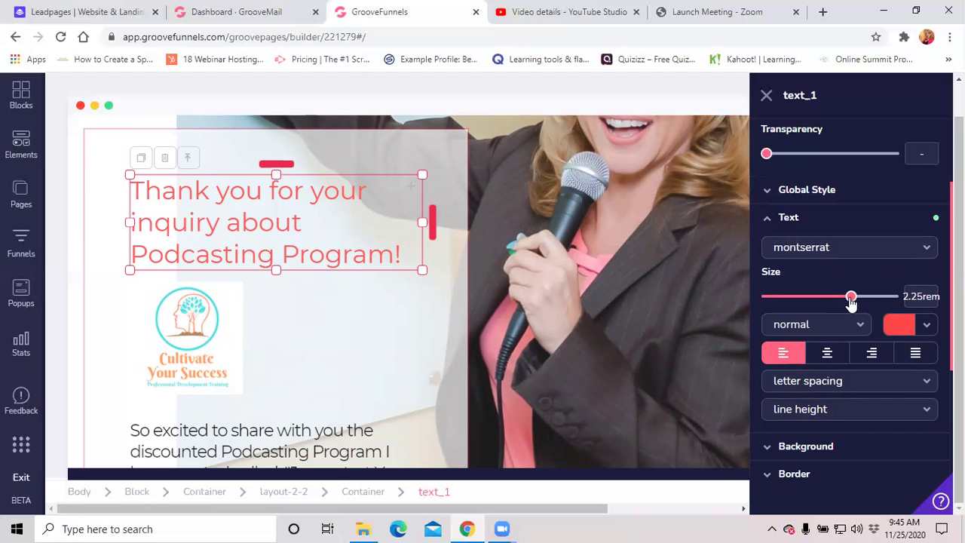
{"action": "mouse_move", "coordinate": [851, 298]}
{"action": "left_mouse_down"}
{"action": "mouse_move", "coordinate": [832, 300]}
{"action": "mouse_move", "coordinate": [850, 303]}
{"action": "left_mouse_up"}
Set the heading's letter spacing and line height both to tight.
{"action": "left_click", "coordinate": [850, 380]}
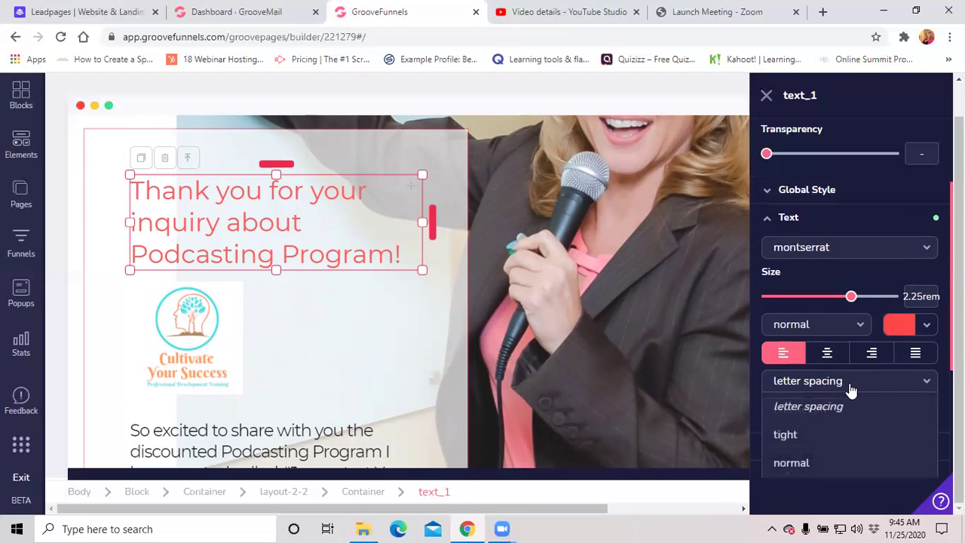
{"action": "scroll", "coordinate": [842, 394], "scroll_direction": "down", "scroll_amount": 1}
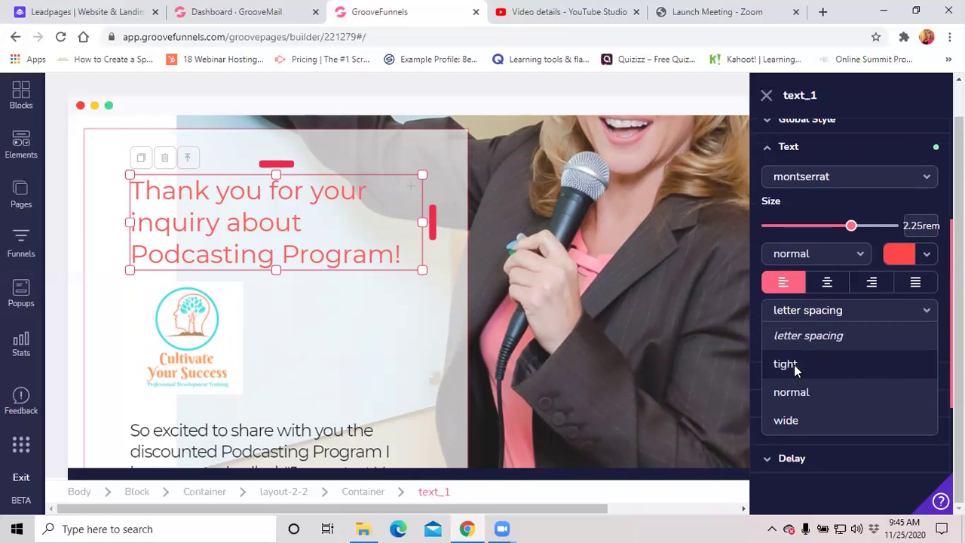
{"action": "left_click", "coordinate": [794, 365]}
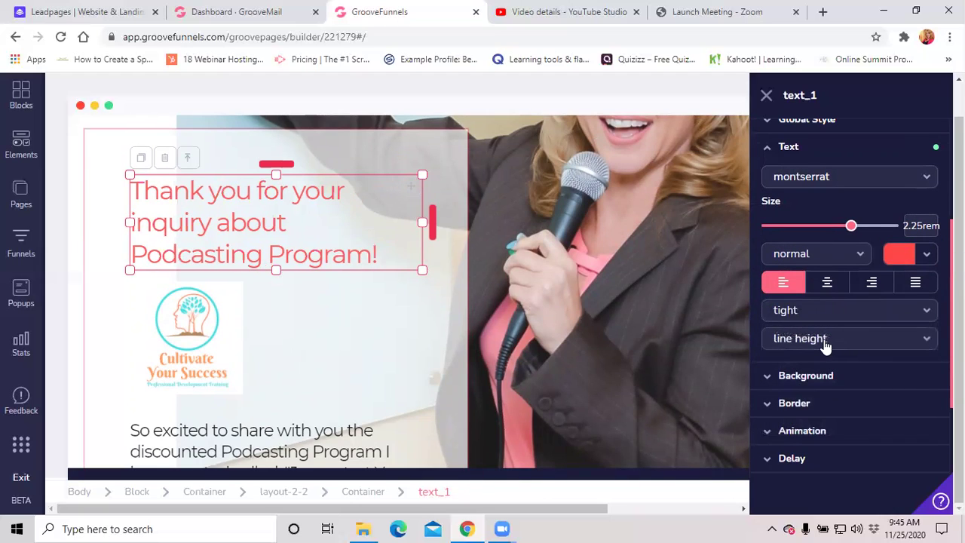
{"action": "left_click", "coordinate": [825, 345]}
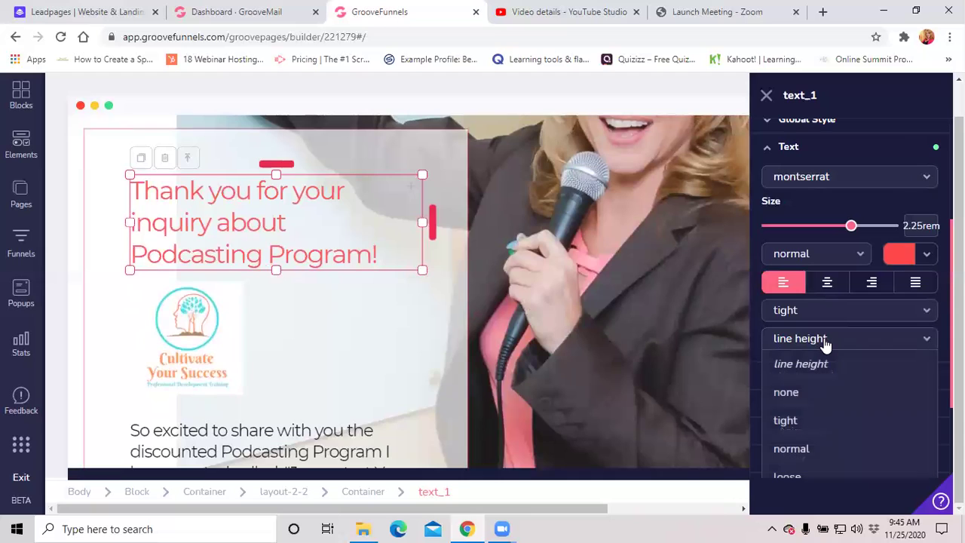
{"action": "left_click", "coordinate": [799, 421]}
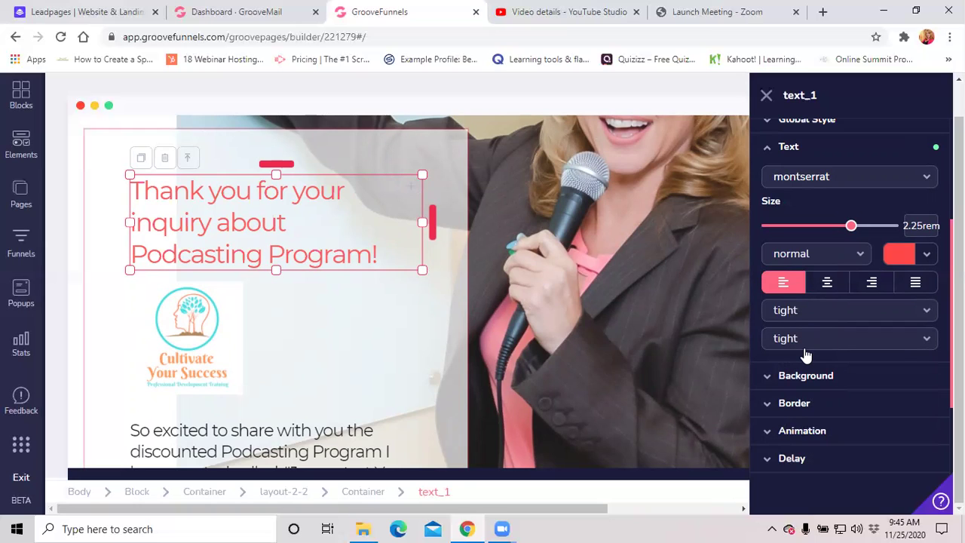
Make the coral Montserrat heading bold.
{"action": "scroll", "coordinate": [808, 351], "scroll_direction": "up", "scroll_amount": 1}
{"action": "scroll", "coordinate": [810, 362], "scroll_direction": "down", "scroll_amount": 2}
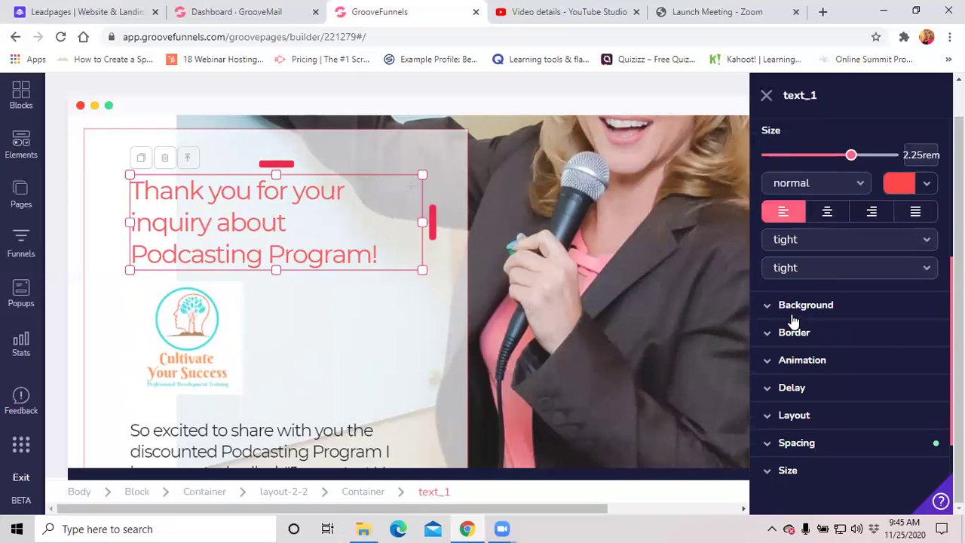
{"action": "scroll", "coordinate": [329, 352], "scroll_direction": "down", "scroll_amount": 4}
{"action": "scroll", "coordinate": [389, 294], "scroll_direction": "up", "scroll_amount": 3}
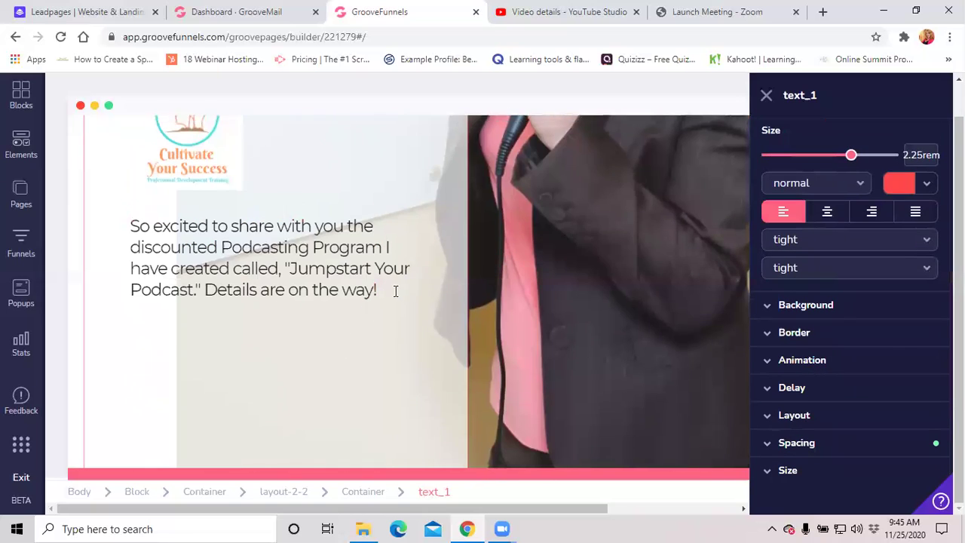
{"action": "scroll", "coordinate": [395, 295], "scroll_direction": "up", "scroll_amount": 1}
{"action": "scroll", "coordinate": [394, 296], "scroll_direction": "down", "scroll_amount": 1}
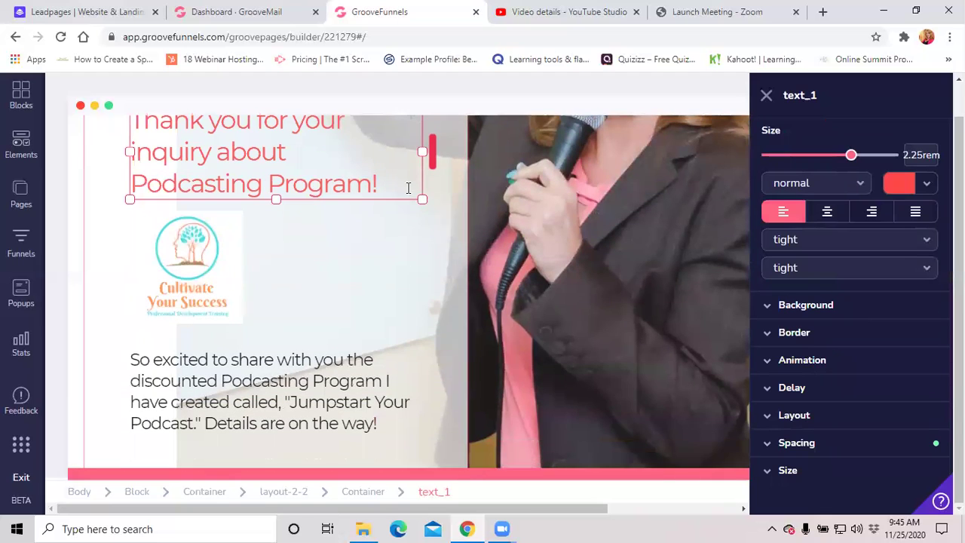
{"action": "left_click", "coordinate": [398, 185]}
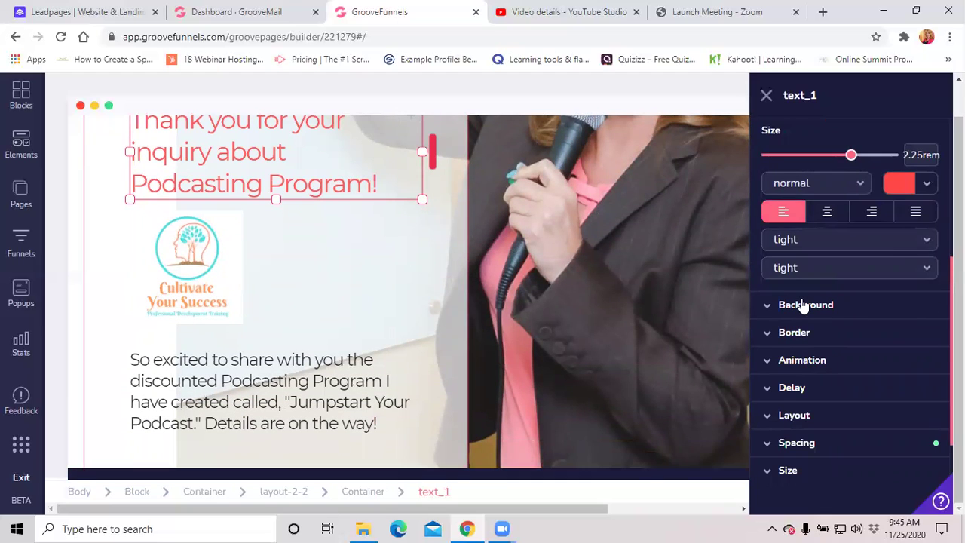
{"action": "scroll", "coordinate": [822, 332], "scroll_direction": "up", "scroll_amount": 1}
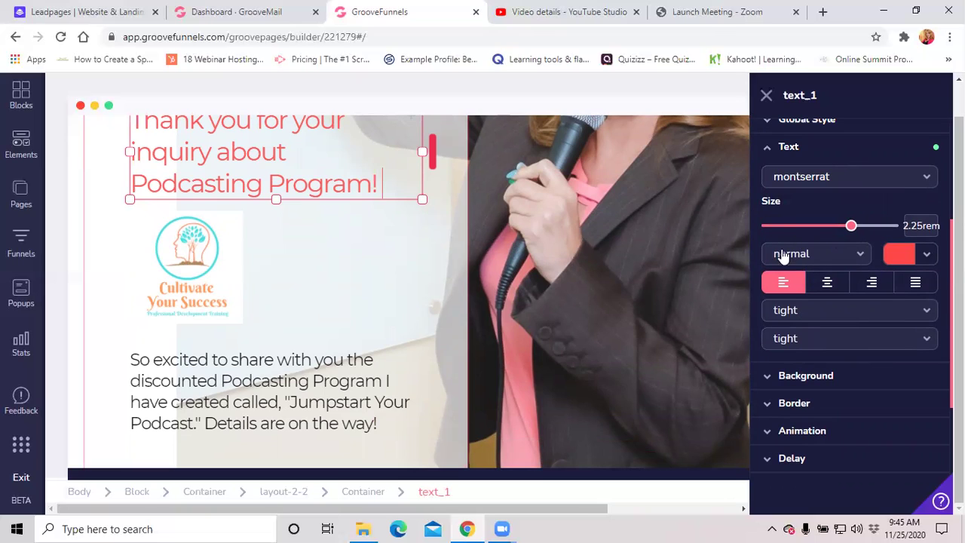
{"action": "left_click", "coordinate": [832, 260]}
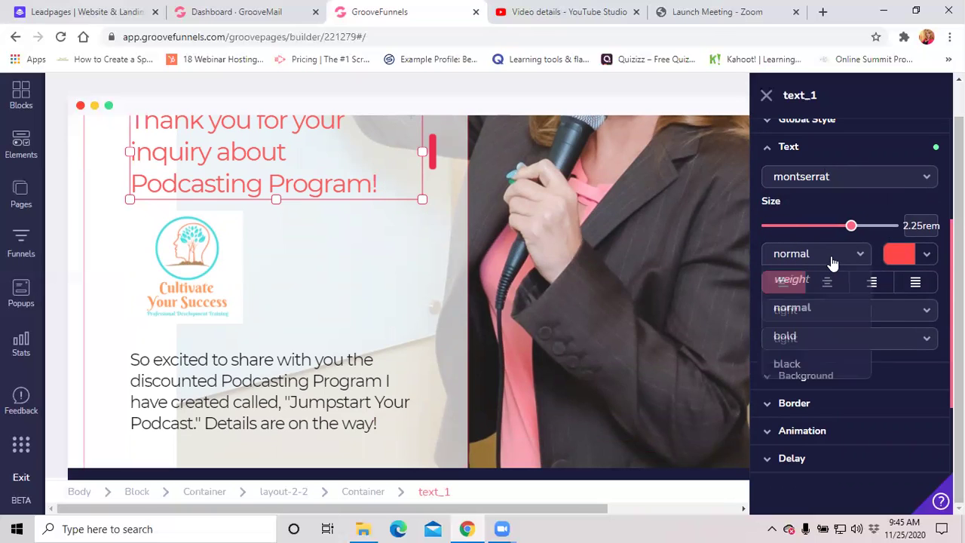
{"action": "left_click", "coordinate": [792, 343]}
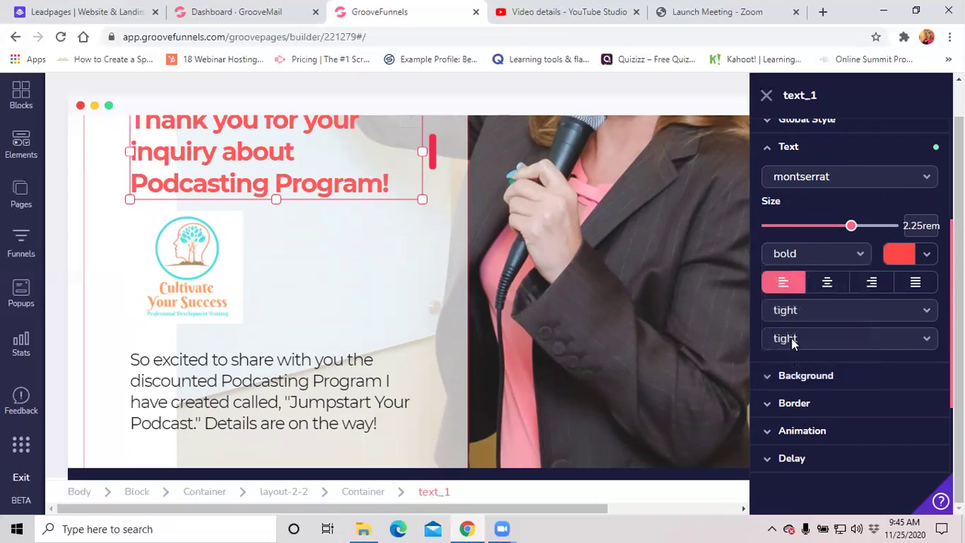
{"action": "scroll", "coordinate": [388, 379], "scroll_direction": "up", "scroll_amount": 2}
{"action": "scroll", "coordinate": [389, 379], "scroll_direction": "down", "scroll_amount": 2}
{"action": "scroll", "coordinate": [390, 379], "scroll_direction": "down", "scroll_amount": 2}
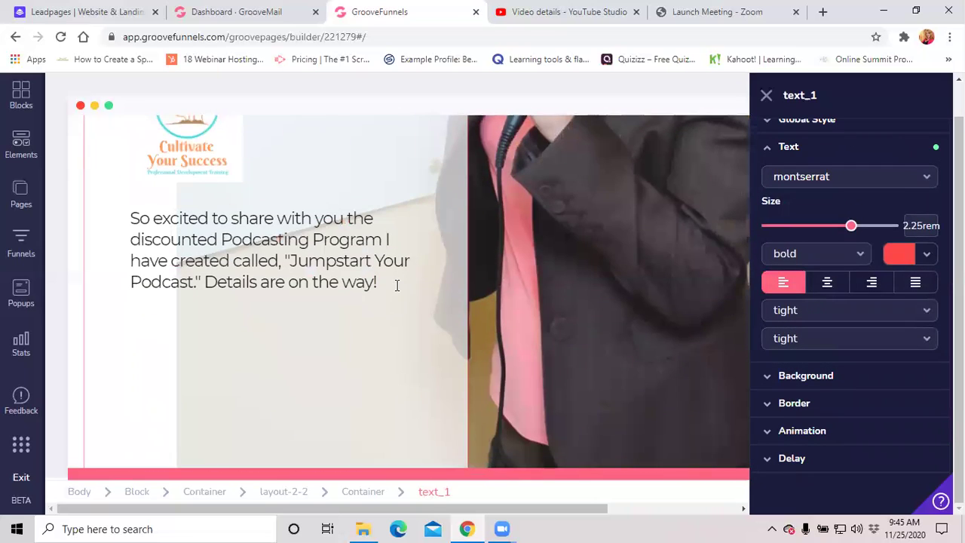
{"action": "left_click", "coordinate": [398, 285]}
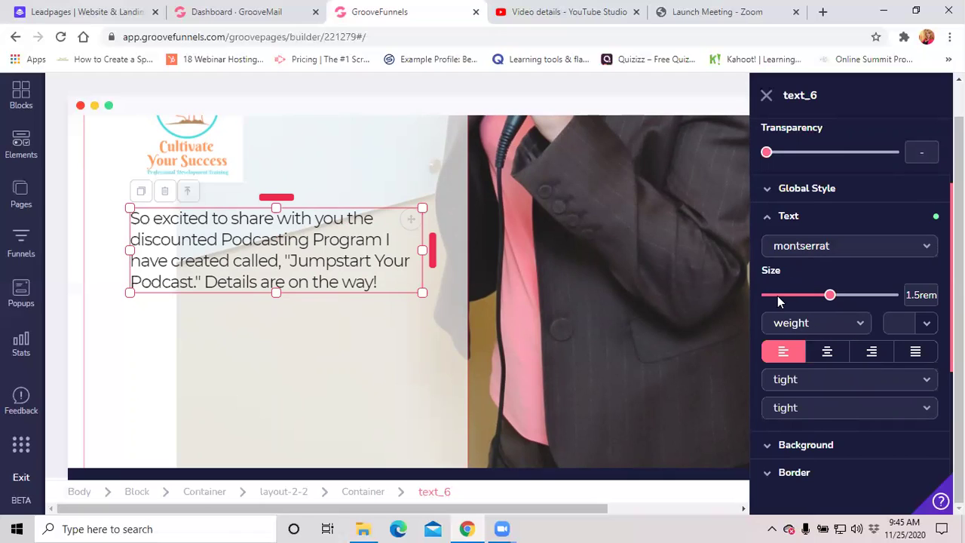
Try bold and black weights on the body paragraph, then revert to normal.
{"action": "left_click", "coordinate": [839, 334]}
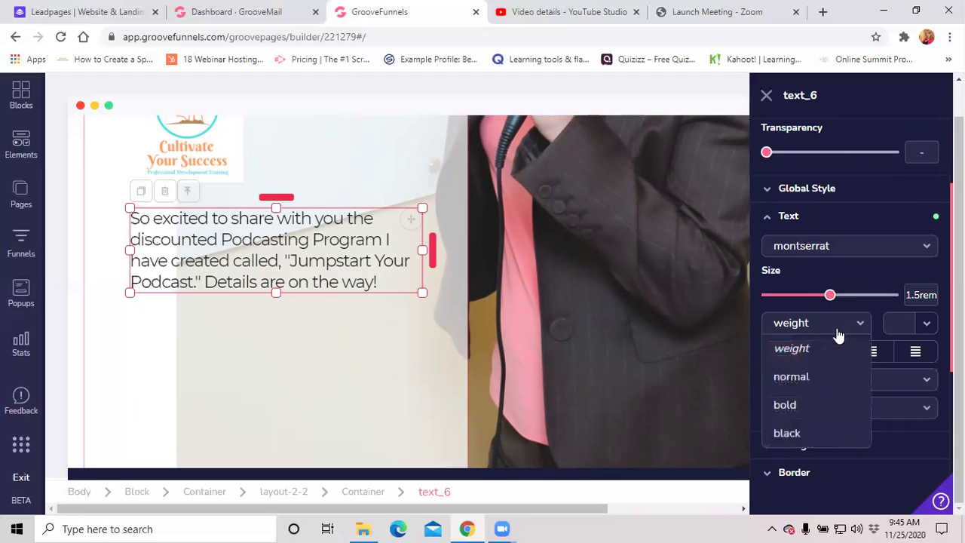
{"action": "left_click", "coordinate": [805, 416]}
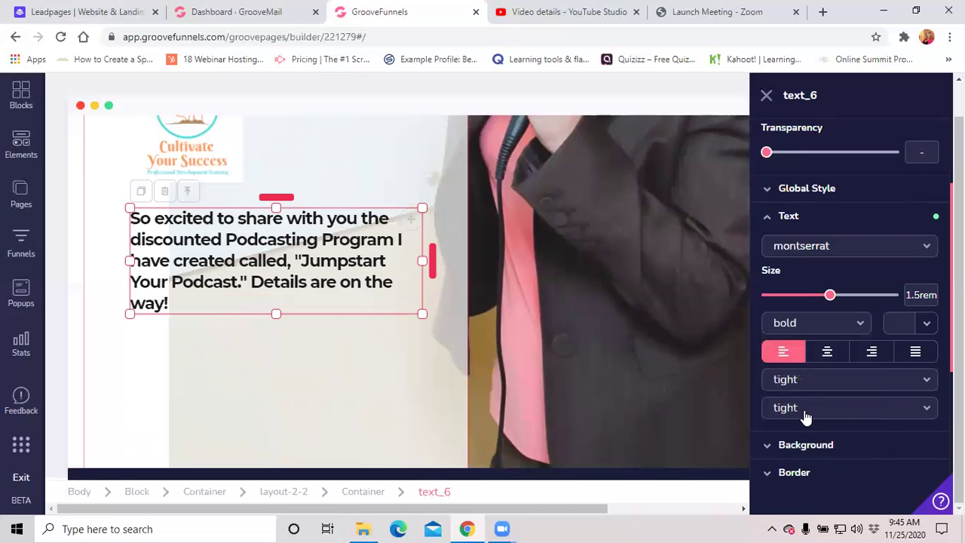
{"action": "scroll", "coordinate": [466, 383], "scroll_direction": "up", "scroll_amount": 3}
{"action": "scroll", "coordinate": [465, 383], "scroll_direction": "down", "scroll_amount": 2}
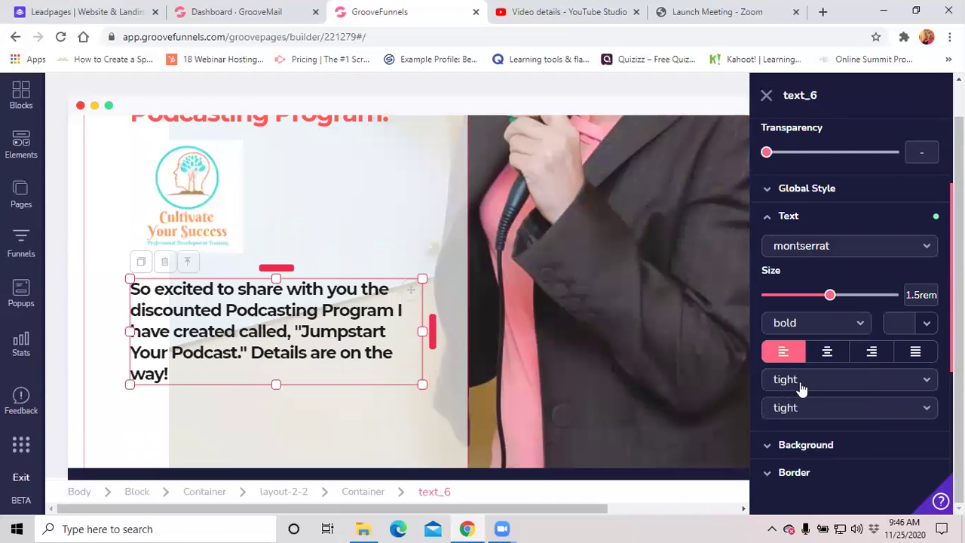
{"action": "scroll", "coordinate": [800, 386], "scroll_direction": "up", "scroll_amount": 2}
{"action": "scroll", "coordinate": [801, 386], "scroll_direction": "down", "scroll_amount": 3}
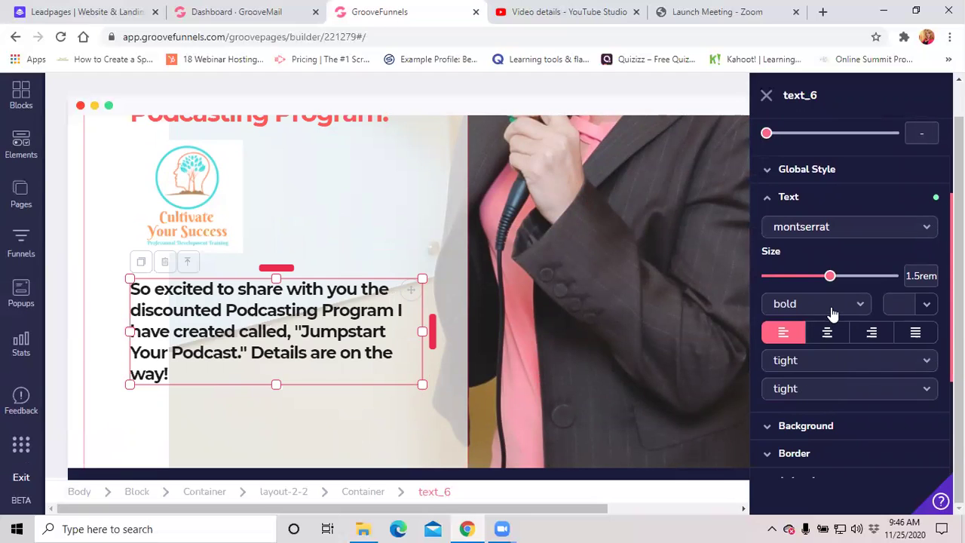
{"action": "left_click", "coordinate": [833, 313]}
{"action": "left_click", "coordinate": [790, 417]}
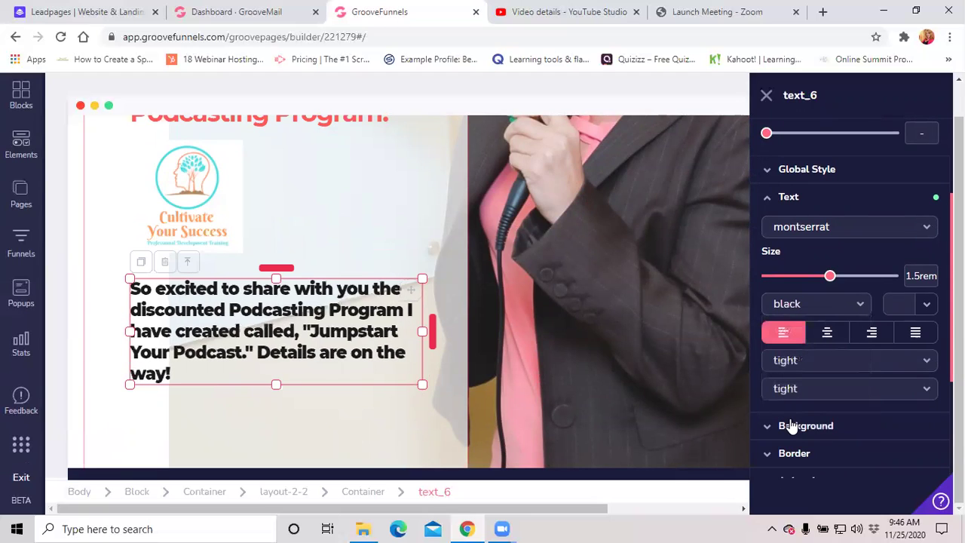
{"action": "left_click", "coordinate": [838, 313]}
{"action": "left_click", "coordinate": [787, 359]}
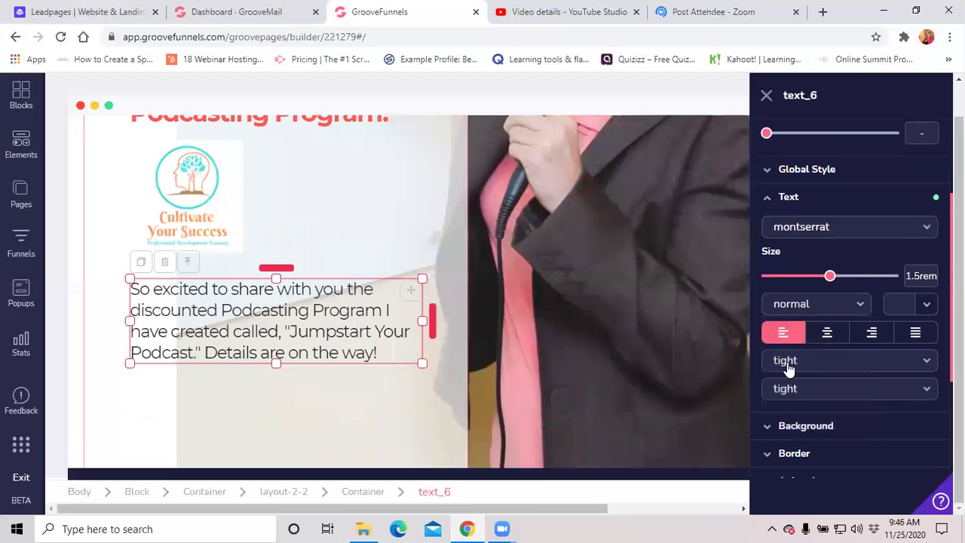
Enlarge the body paragraph text from 1.5rem to 1.875rem.
{"action": "scroll", "coordinate": [359, 382], "scroll_direction": "up", "scroll_amount": 4}
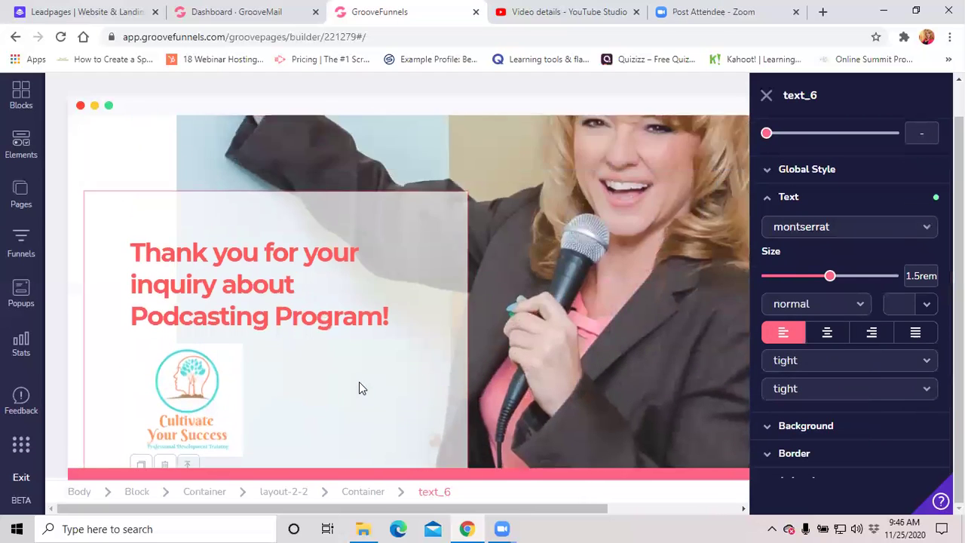
{"action": "left_click", "coordinate": [767, 96]}
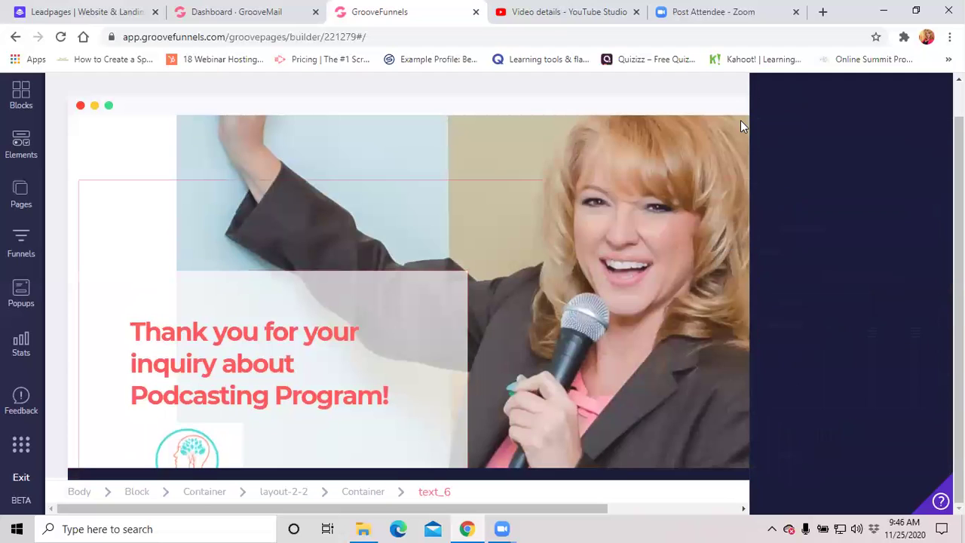
{"action": "scroll", "coordinate": [660, 266], "scroll_direction": "down", "scroll_amount": 4}
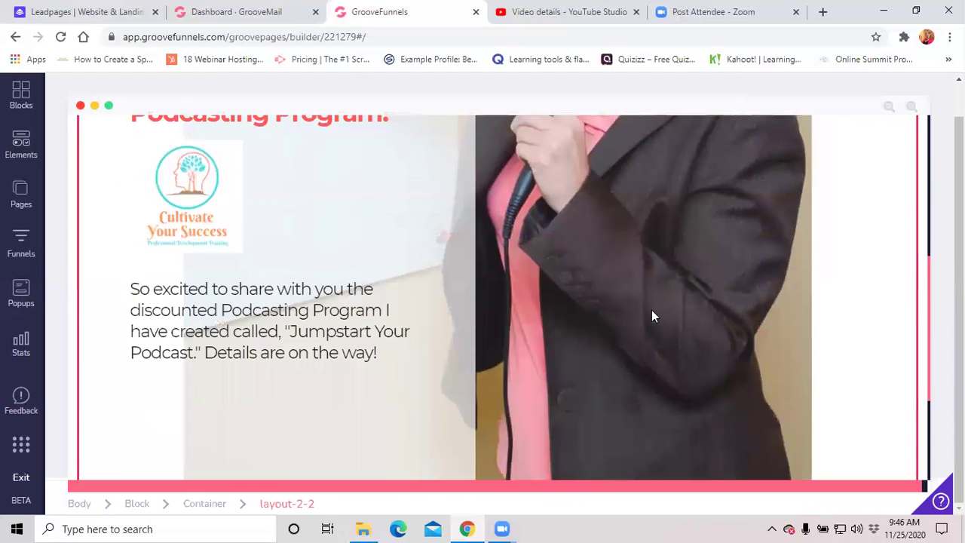
{"action": "left_click", "coordinate": [394, 350]}
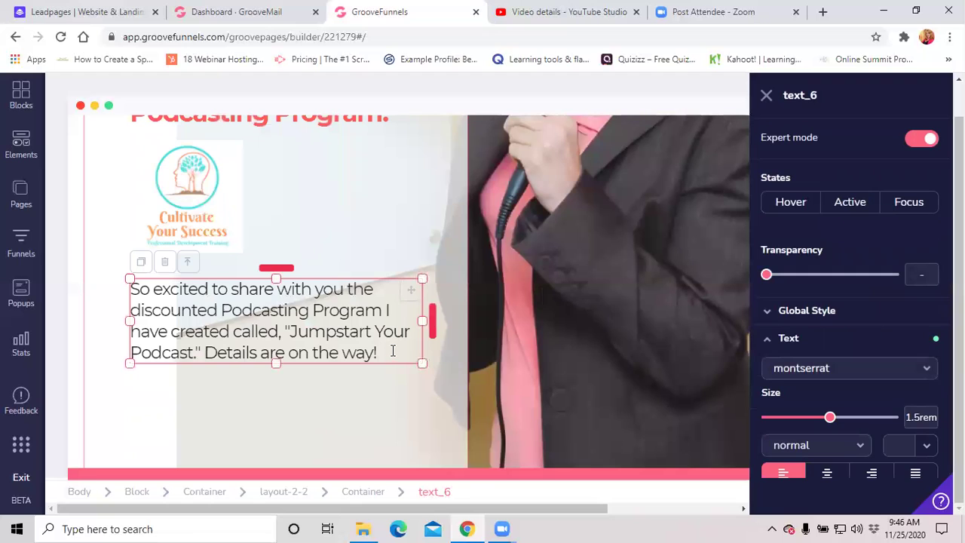
{"action": "scroll", "coordinate": [845, 280], "scroll_direction": "down", "scroll_amount": 2}
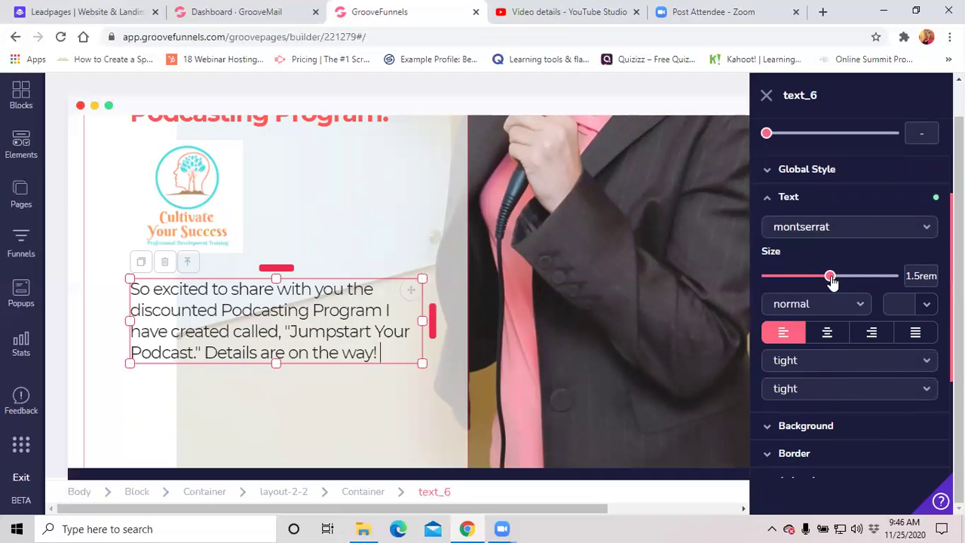
{"action": "left_click_drag", "start_coordinate": [832, 280], "coordinate": [836, 281]}
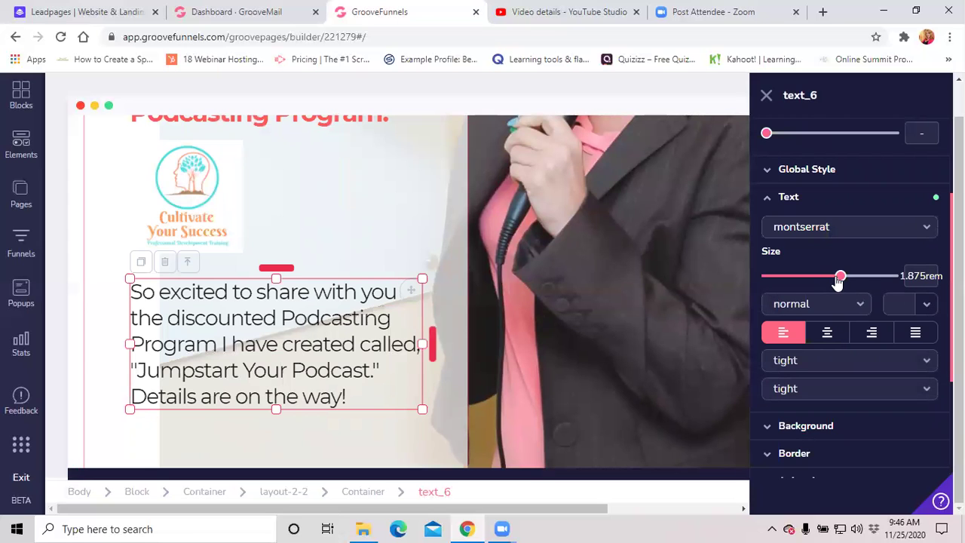
{"action": "left_click", "coordinate": [608, 280]}
{"action": "scroll", "coordinate": [732, 163], "scroll_direction": "up", "scroll_amount": 3}
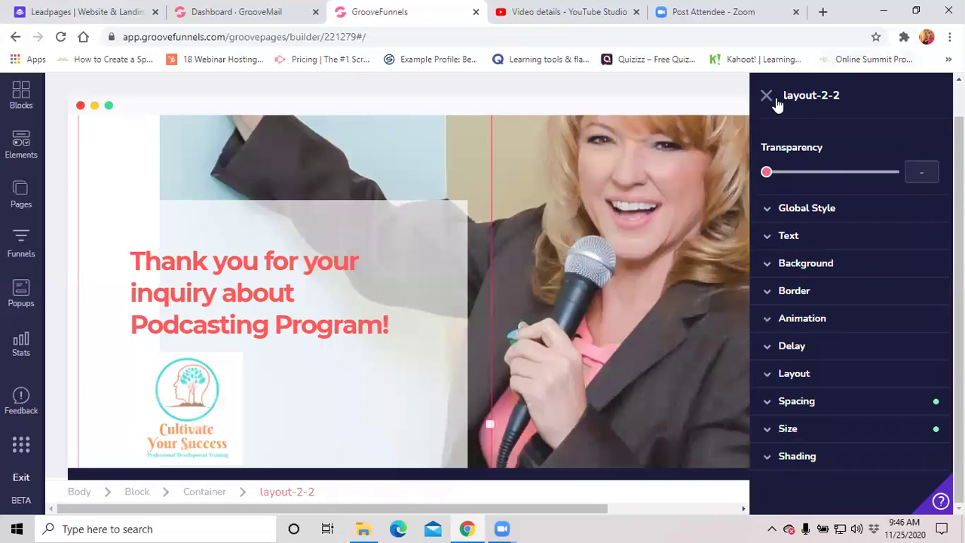
Close the layout settings and preview the page at mobile width, then desktop.
{"action": "left_click", "coordinate": [767, 96]}
{"action": "scroll", "coordinate": [657, 267], "scroll_direction": "up", "scroll_amount": 3}
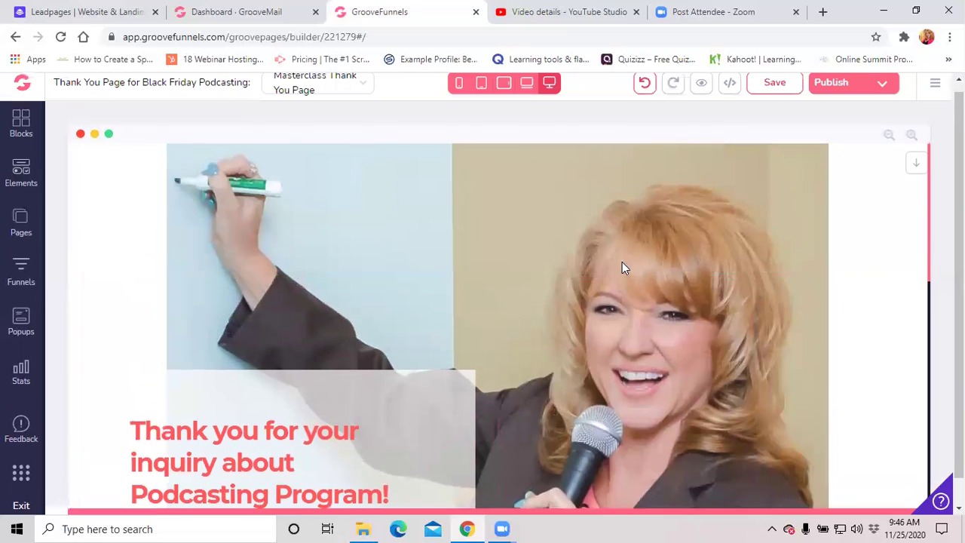
{"action": "scroll", "coordinate": [743, 352], "scroll_direction": "down", "scroll_amount": 8}
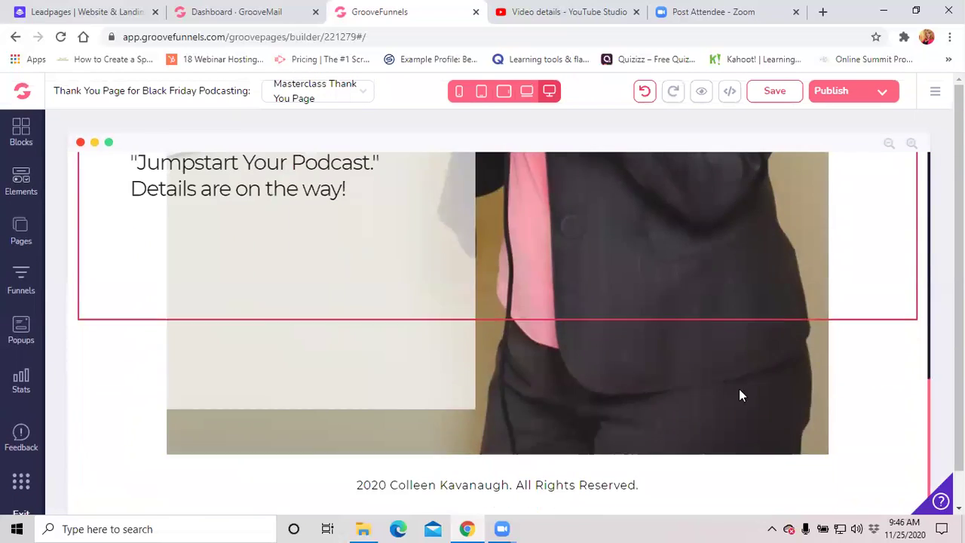
{"action": "scroll", "coordinate": [679, 339], "scroll_direction": "up", "scroll_amount": 8}
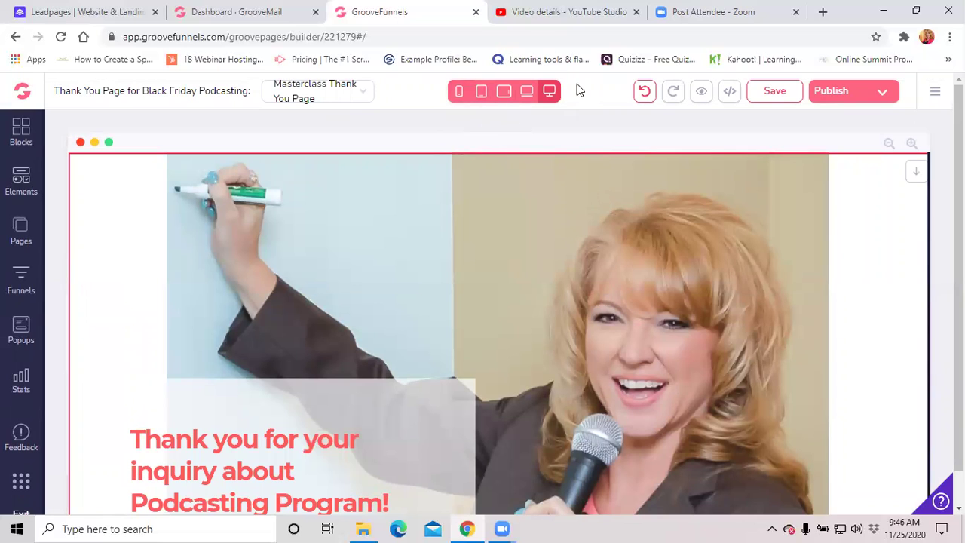
{"action": "left_click", "coordinate": [458, 91]}
{"action": "scroll", "coordinate": [584, 330], "scroll_direction": "down", "scroll_amount": 5}
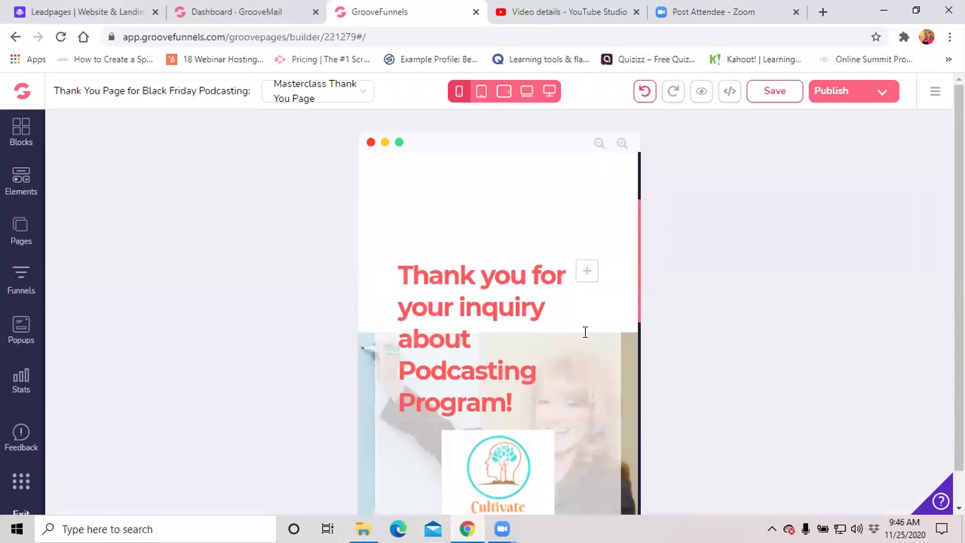
{"action": "scroll", "coordinate": [584, 330], "scroll_direction": "down", "scroll_amount": 5}
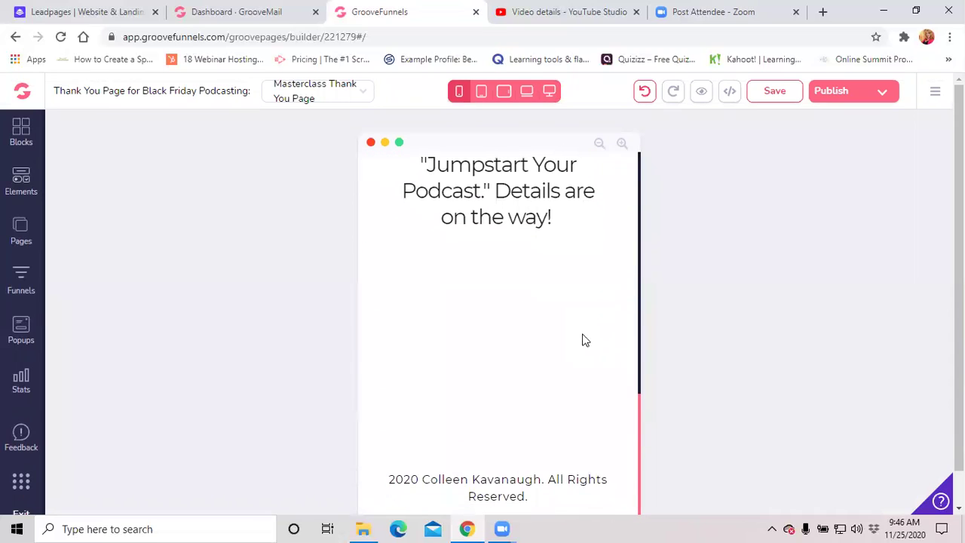
{"action": "scroll", "coordinate": [581, 339], "scroll_direction": "up", "scroll_amount": 2}
{"action": "scroll", "coordinate": [578, 355], "scroll_direction": "up", "scroll_amount": 10}
{"action": "scroll", "coordinate": [577, 354], "scroll_direction": "down", "scroll_amount": 2}
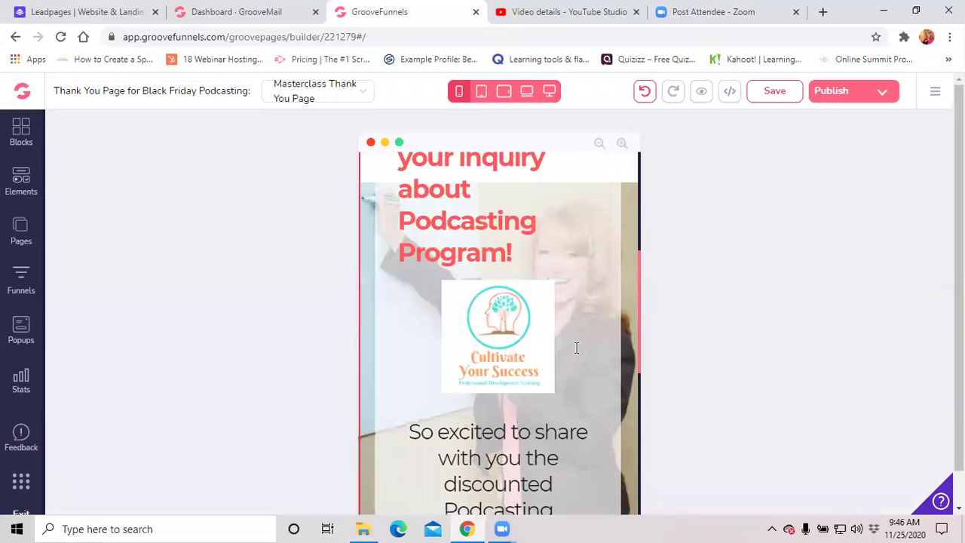
{"action": "scroll", "coordinate": [577, 354], "scroll_direction": "up", "scroll_amount": 1}
{"action": "scroll", "coordinate": [575, 347], "scroll_direction": "up", "scroll_amount": 2}
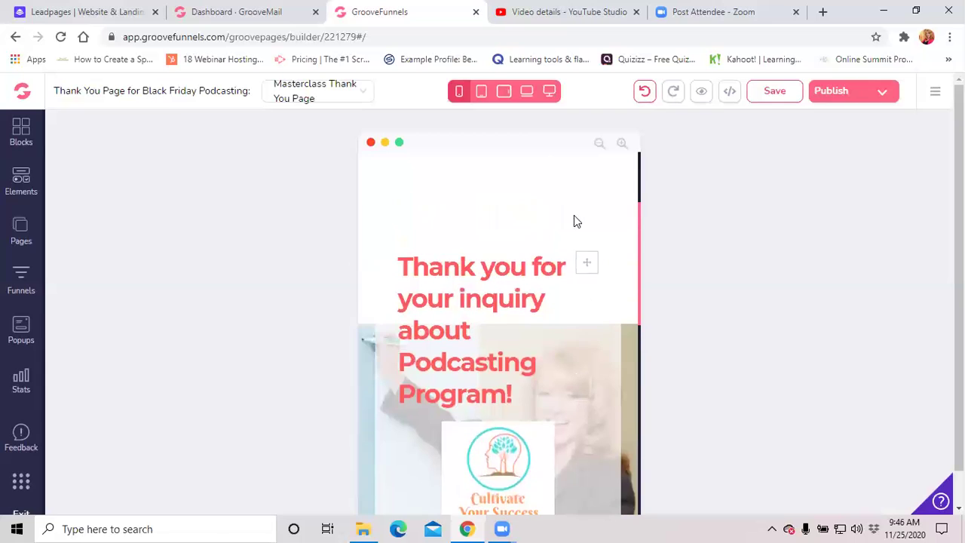
{"action": "left_click", "coordinate": [550, 96]}
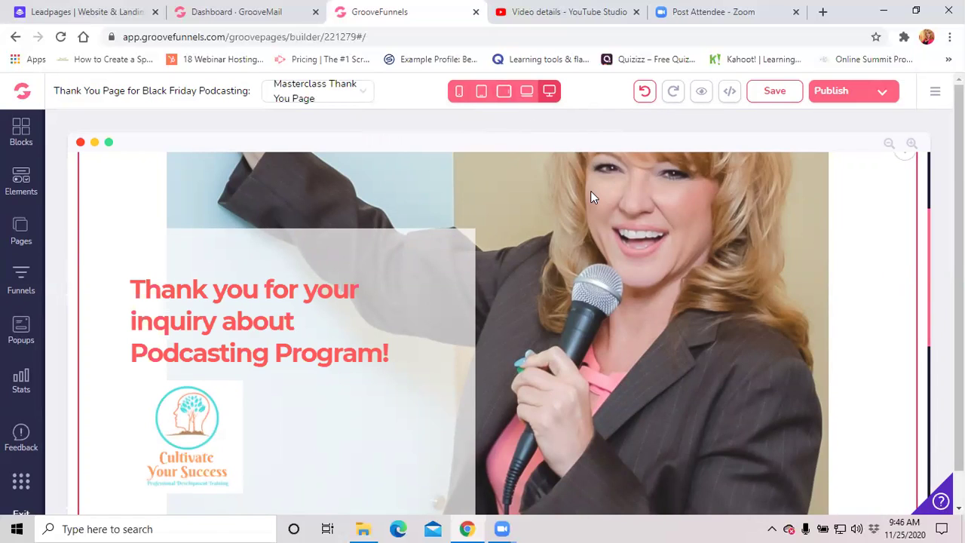
Preview the page at tablet portrait, tablet landscape, laptop, then desktop widths.
{"action": "left_click", "coordinate": [481, 91]}
{"action": "scroll", "coordinate": [543, 302], "scroll_direction": "down", "scroll_amount": 10}
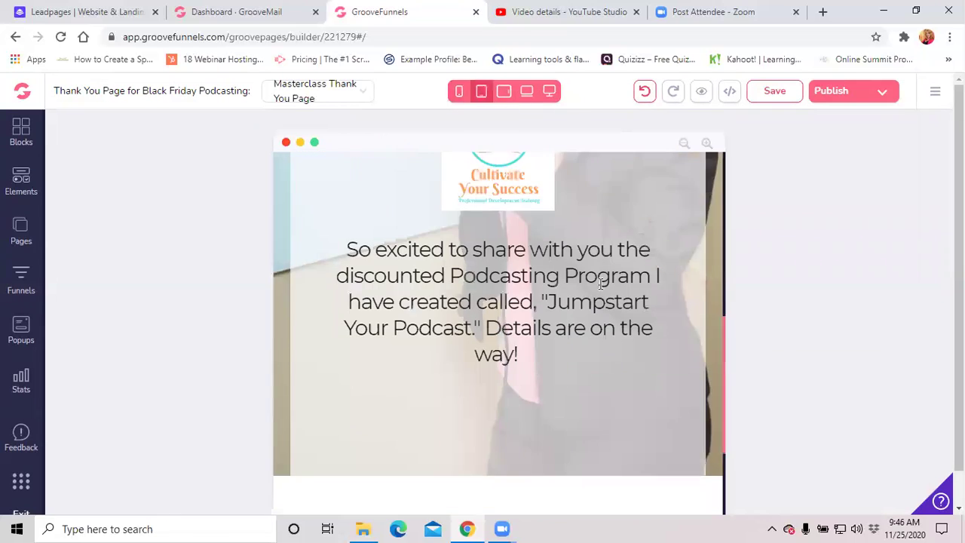
{"action": "scroll", "coordinate": [592, 343], "scroll_direction": "up", "scroll_amount": 10}
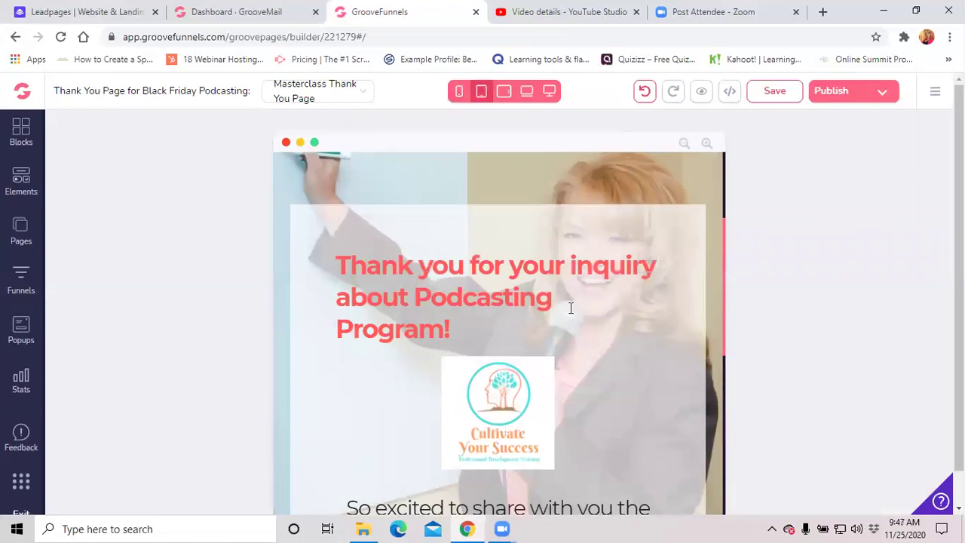
{"action": "left_click", "coordinate": [503, 91]}
{"action": "scroll", "coordinate": [594, 252], "scroll_direction": "down", "scroll_amount": 6}
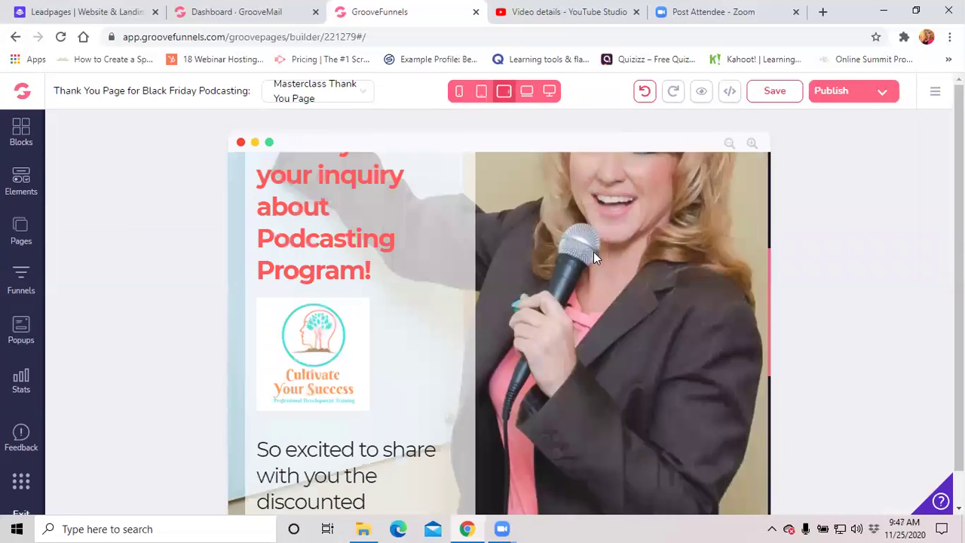
{"action": "scroll", "coordinate": [592, 340], "scroll_direction": "down", "scroll_amount": 3}
{"action": "scroll", "coordinate": [561, 317], "scroll_direction": "up", "scroll_amount": 8}
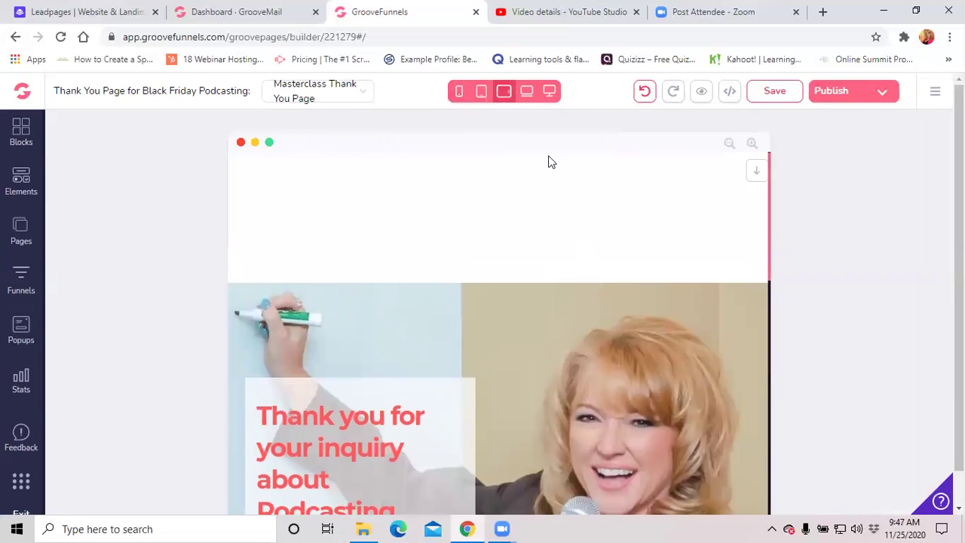
{"action": "scroll", "coordinate": [548, 159], "scroll_direction": "down", "scroll_amount": 2}
{"action": "scroll", "coordinate": [549, 234], "scroll_direction": "down", "scroll_amount": 4}
{"action": "scroll", "coordinate": [558, 253], "scroll_direction": "up", "scroll_amount": 6}
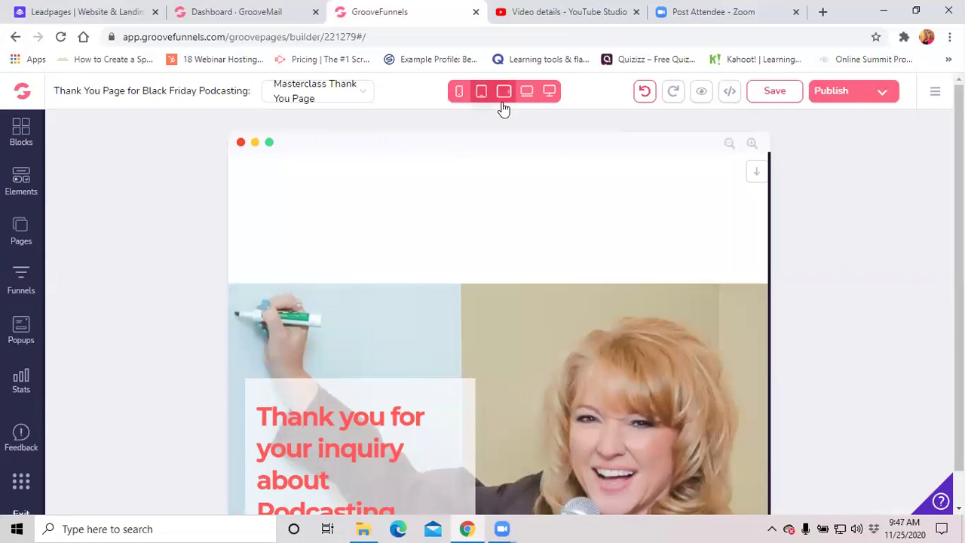
{"action": "scroll", "coordinate": [560, 161], "scroll_direction": "down", "scroll_amount": 4}
{"action": "scroll", "coordinate": [559, 162], "scroll_direction": "up", "scroll_amount": 5}
{"action": "left_click", "coordinate": [527, 92]}
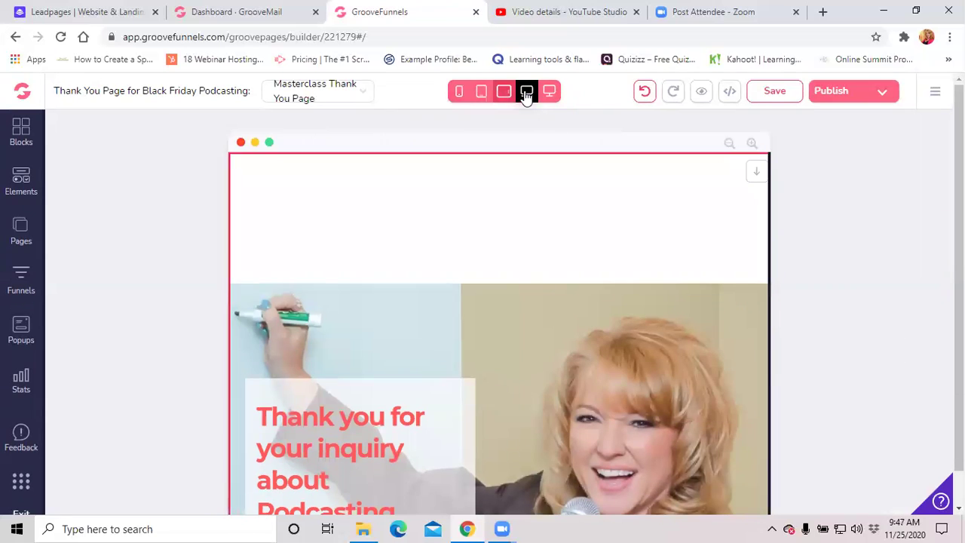
{"action": "scroll", "coordinate": [630, 243], "scroll_direction": "down", "scroll_amount": 5}
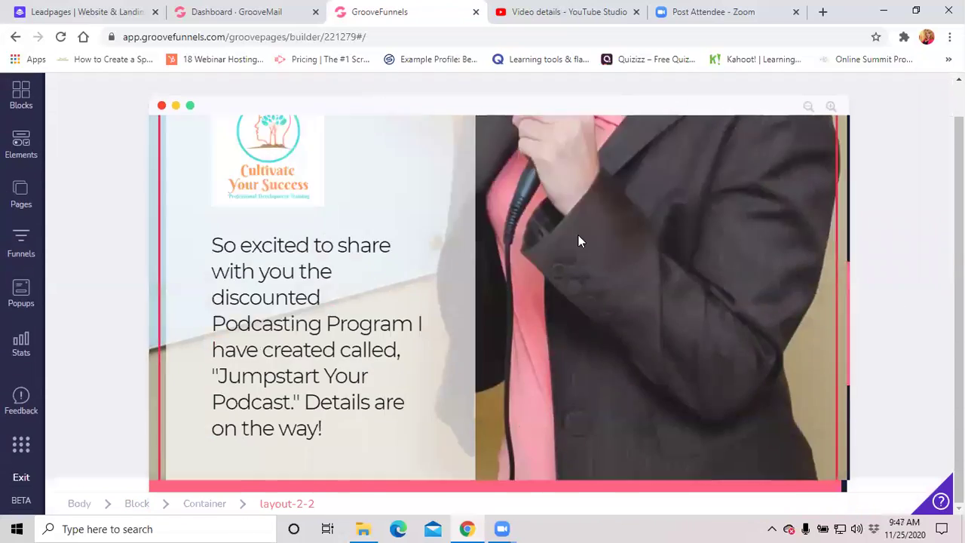
{"action": "scroll", "coordinate": [577, 227], "scroll_direction": "up", "scroll_amount": 5}
{"action": "left_click", "coordinate": [550, 91]}
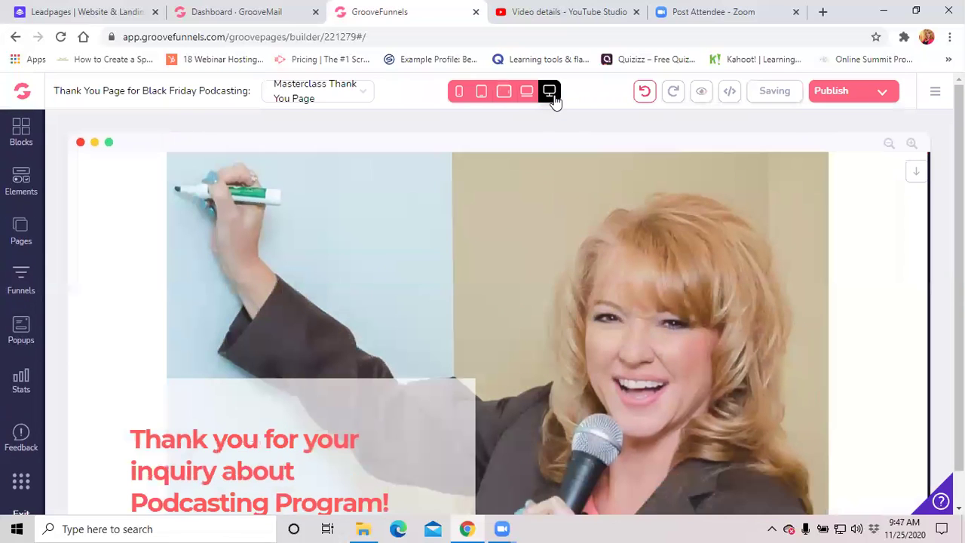
Open and close the top hero block's settings.
{"action": "scroll", "coordinate": [651, 236], "scroll_direction": "down", "scroll_amount": 8}
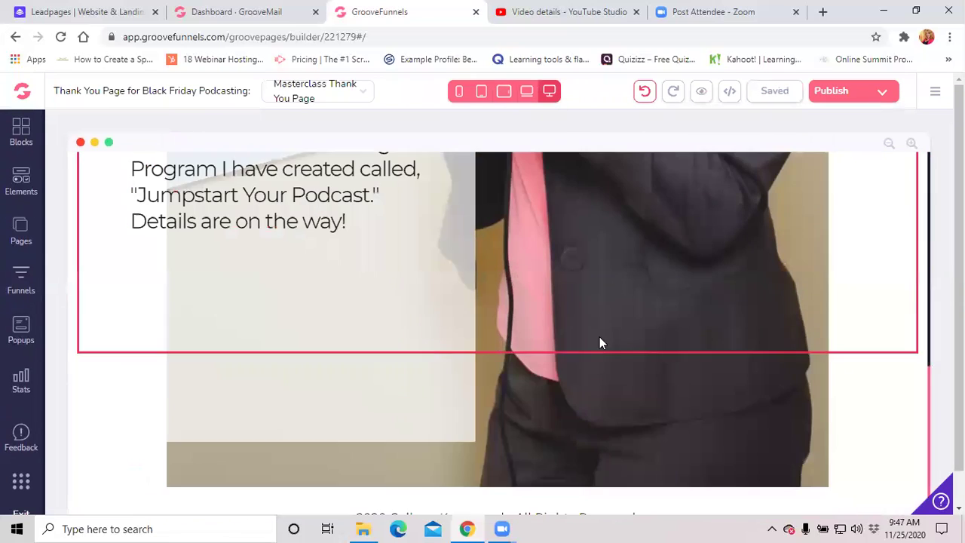
{"action": "scroll", "coordinate": [603, 369], "scroll_direction": "up", "scroll_amount": 8}
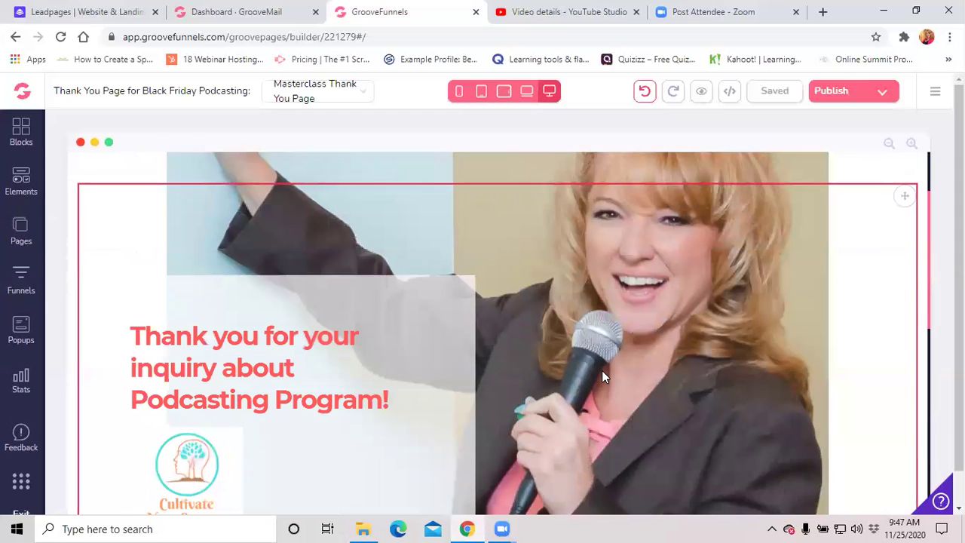
{"action": "scroll", "coordinate": [601, 371], "scroll_direction": "down", "scroll_amount": 2}
{"action": "scroll", "coordinate": [478, 288], "scroll_direction": "up", "scroll_amount": 3}
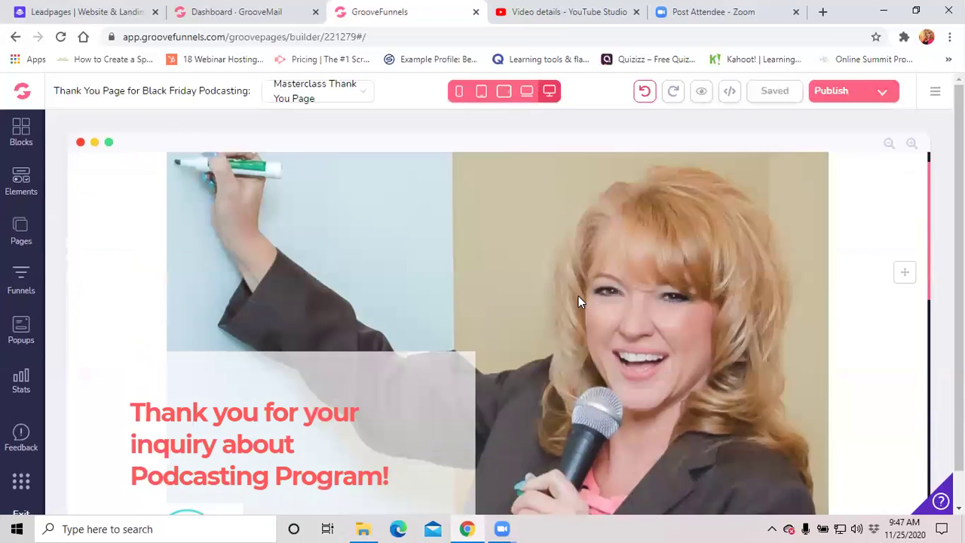
{"action": "left_click", "coordinate": [802, 170]}
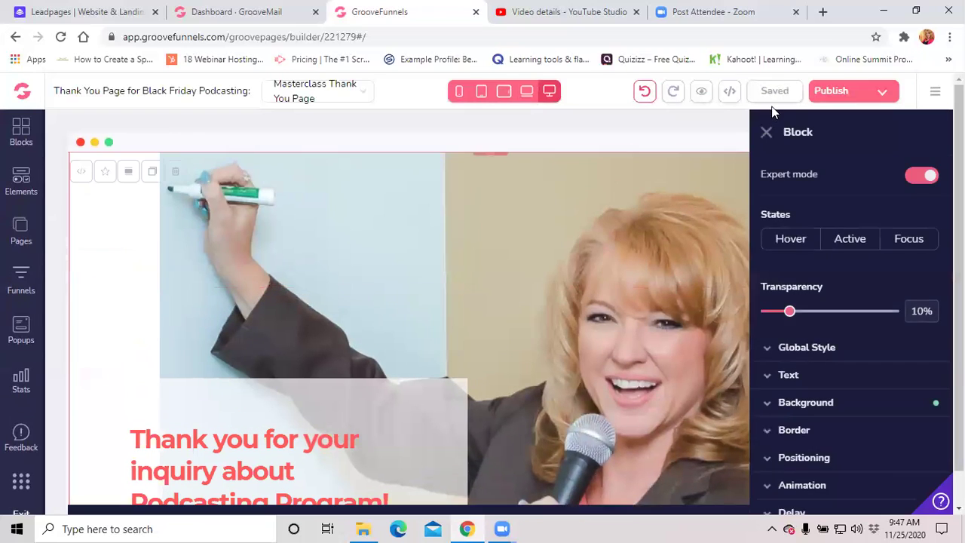
{"action": "left_click", "coordinate": [765, 133]}
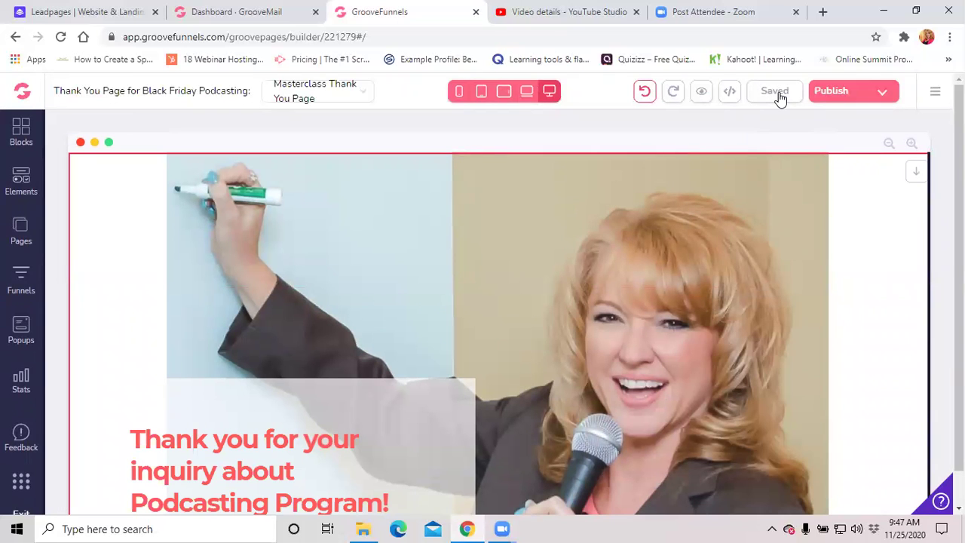
{"action": "scroll", "coordinate": [674, 235], "scroll_direction": "down", "scroll_amount": 3}
{"action": "scroll", "coordinate": [671, 262], "scroll_direction": "up", "scroll_amount": 3}
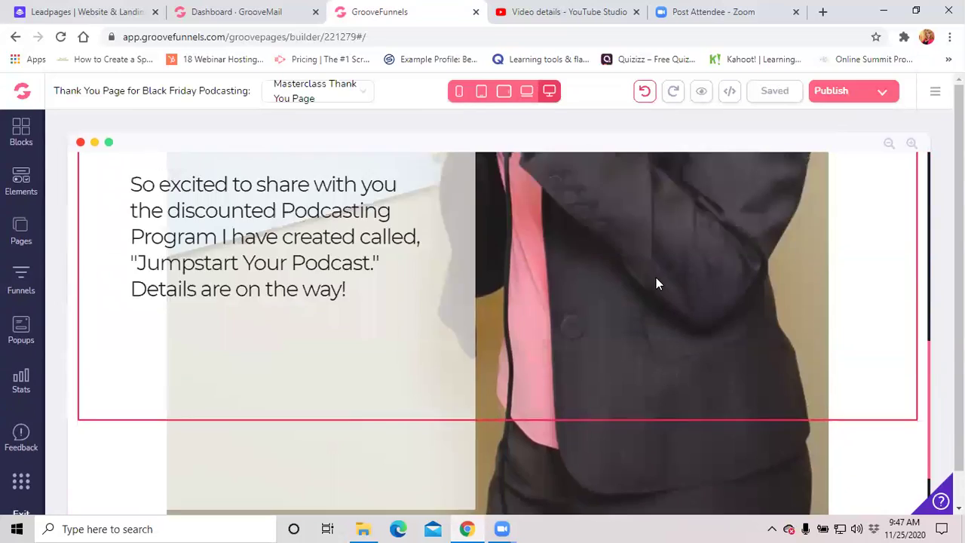
{"action": "scroll", "coordinate": [656, 283], "scroll_direction": "up", "scroll_amount": 1}
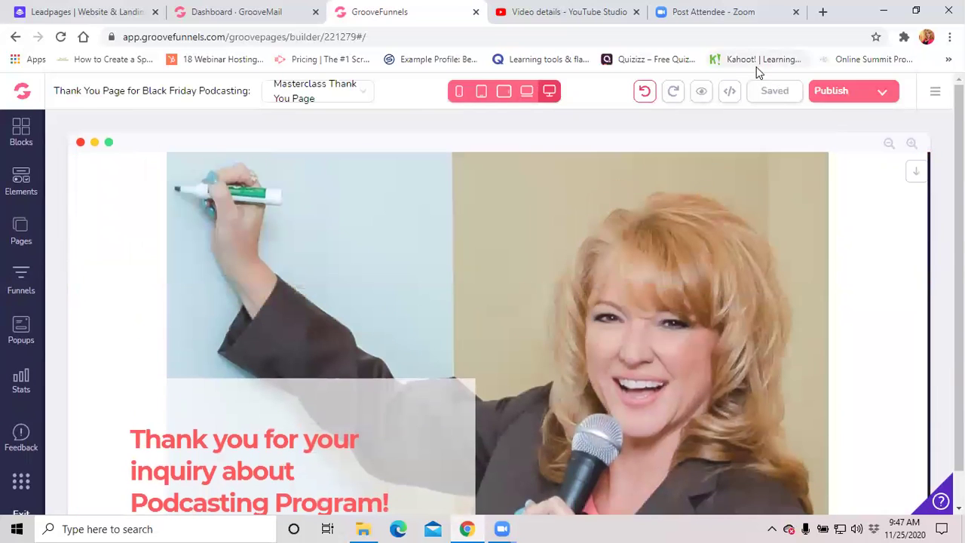
Publish the thank-you page from the Template Settings panel.
{"action": "left_click", "coordinate": [833, 92]}
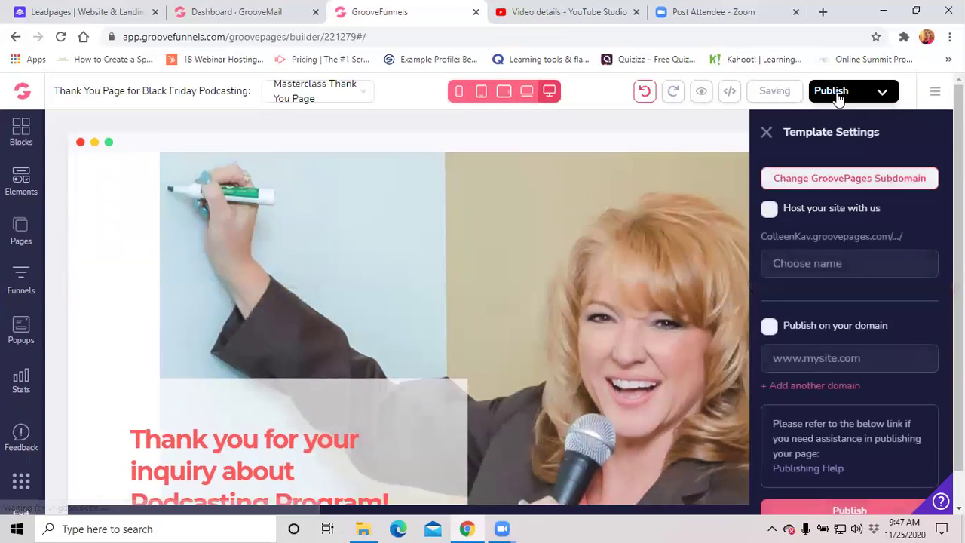
{"action": "scroll", "coordinate": [874, 468], "scroll_direction": "down", "scroll_amount": 1}
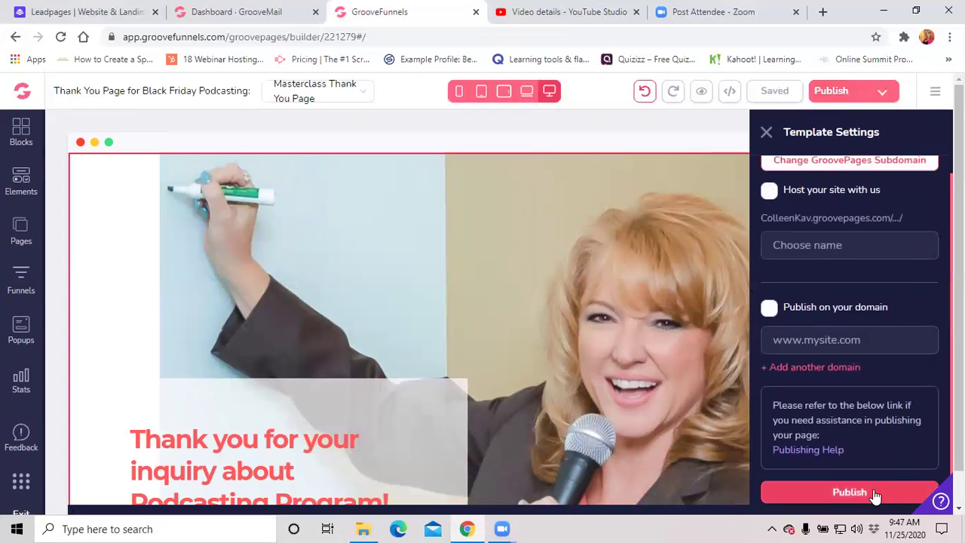
{"action": "left_click", "coordinate": [852, 495]}
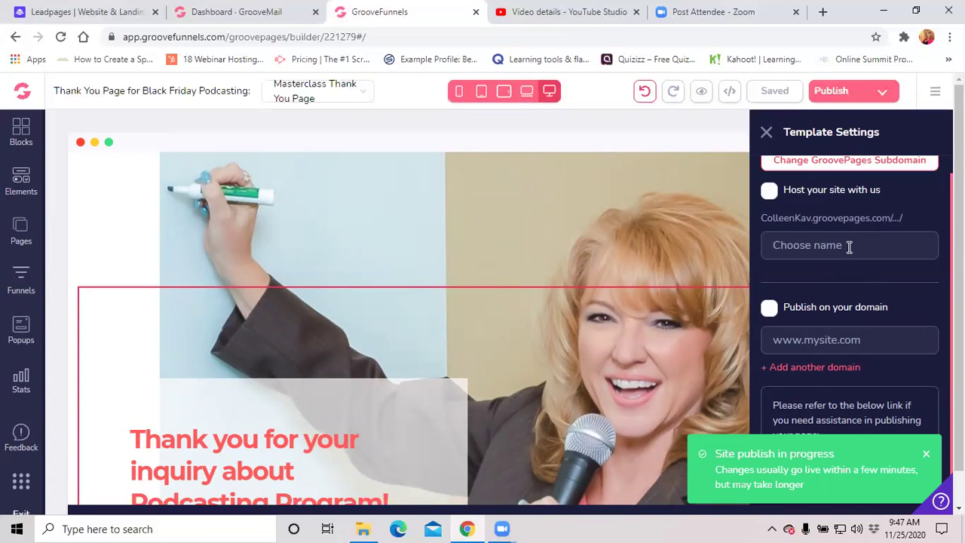
Enter TYPodcastingInquiry as the GroovePages hosting subdomain name.
{"action": "type", "text": "TYIn"}
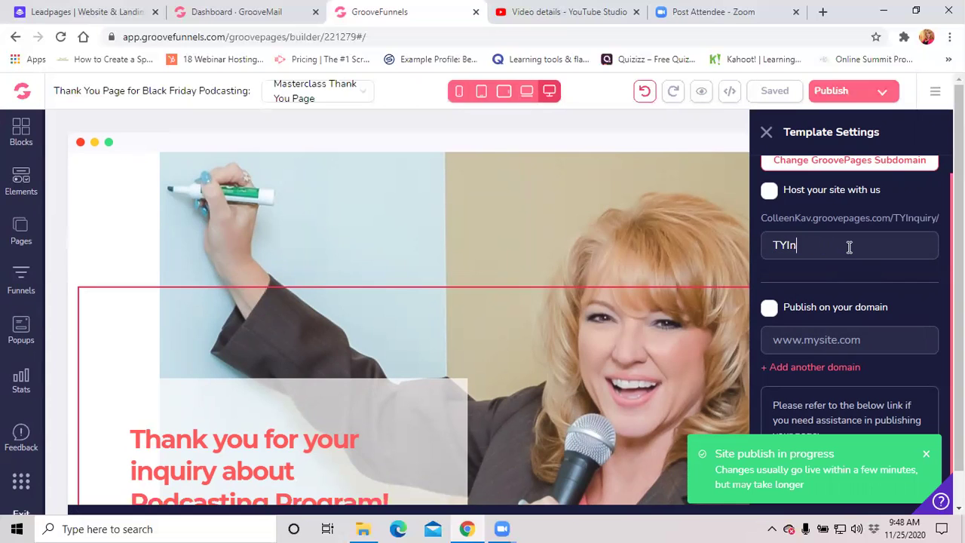
{"action": "type", "text": "odcastingInquiry"}
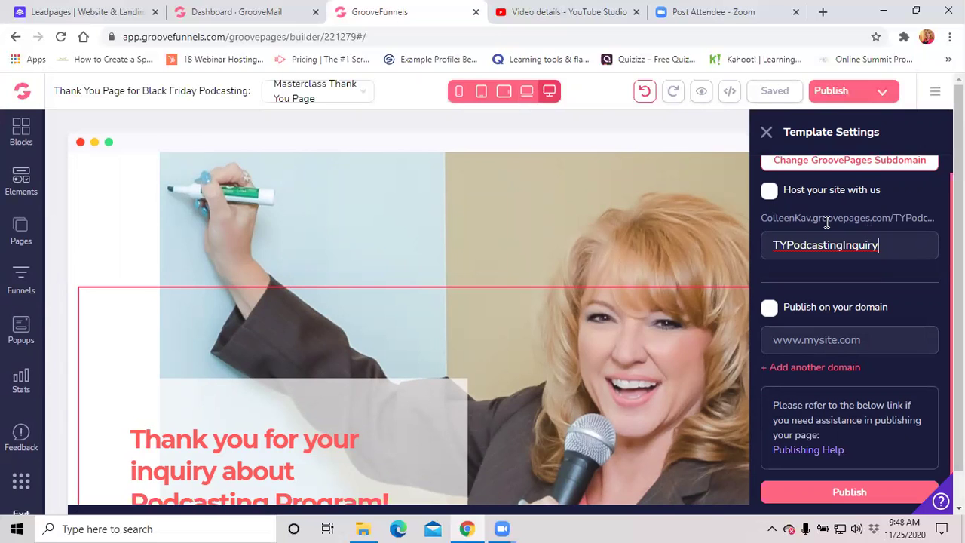
{"action": "scroll", "coordinate": [826, 222], "scroll_direction": "up", "scroll_amount": 1}
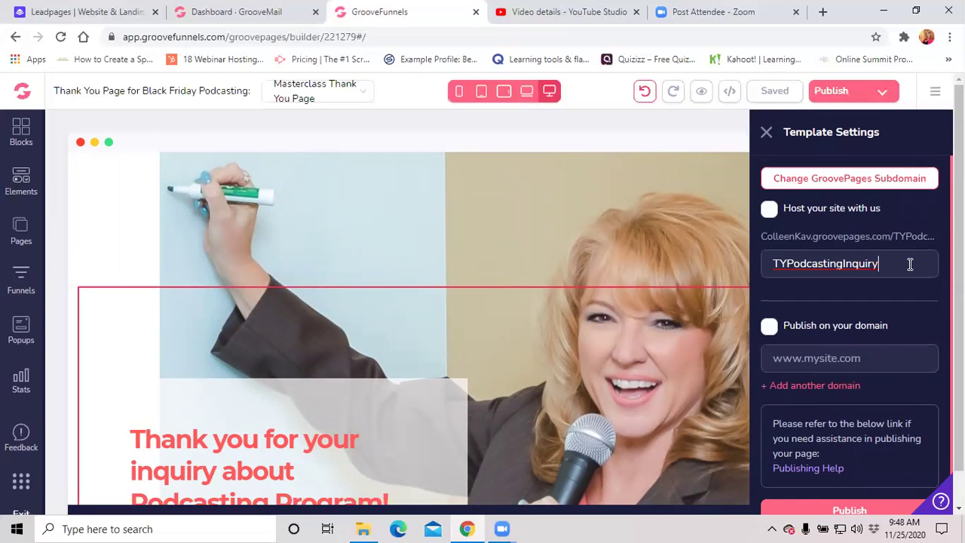
Change the page slug from TYPodcastingInquiry to TYPodcastJumpstartInquiry in Template Settings.
{"action": "scroll", "coordinate": [910, 264], "scroll_direction": "down", "scroll_amount": 1}
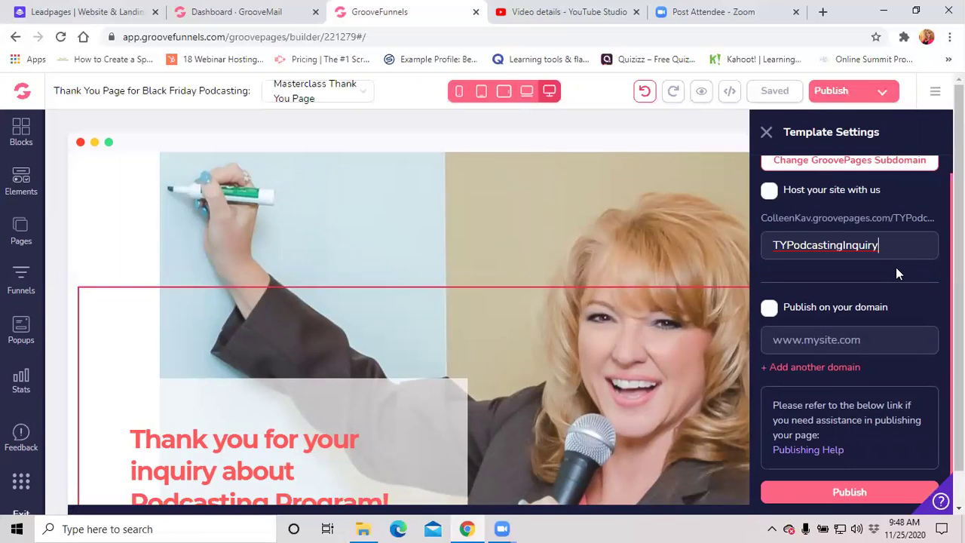
{"action": "scroll", "coordinate": [895, 267], "scroll_direction": "down", "scroll_amount": 2}
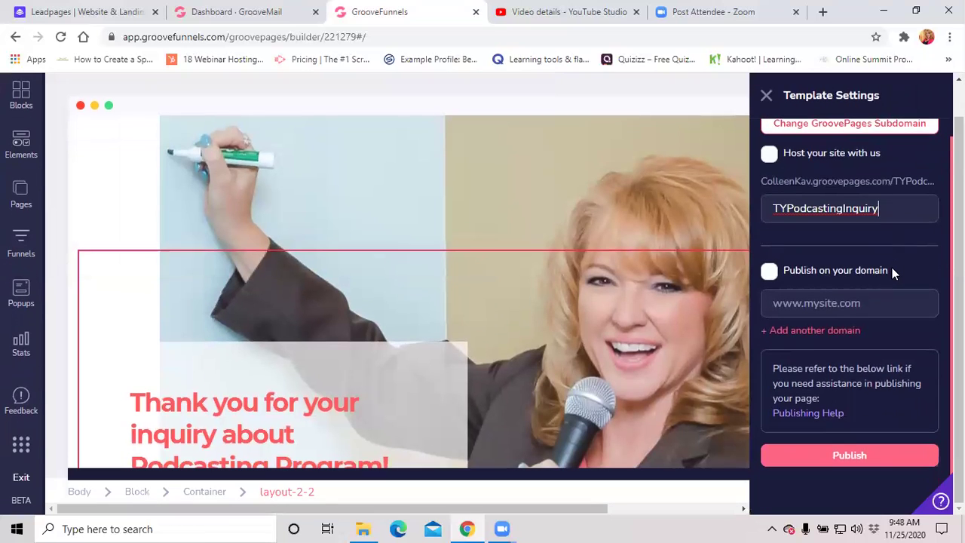
{"action": "left_click", "coordinate": [839, 226]}
{"action": "scroll", "coordinate": [572, 303], "scroll_direction": "down", "scroll_amount": 3}
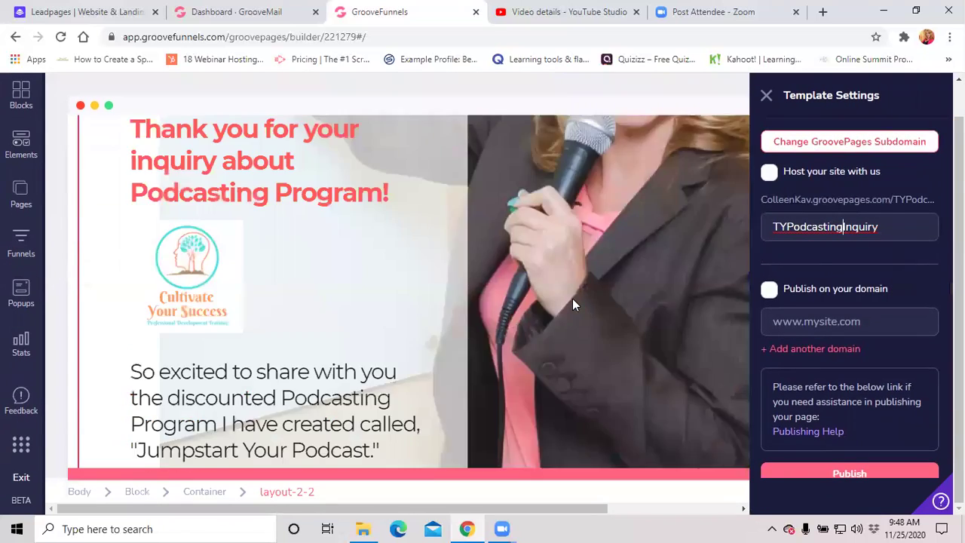
{"action": "scroll", "coordinate": [572, 302], "scroll_direction": "up", "scroll_amount": 3}
{"action": "left_click", "coordinate": [898, 227]}
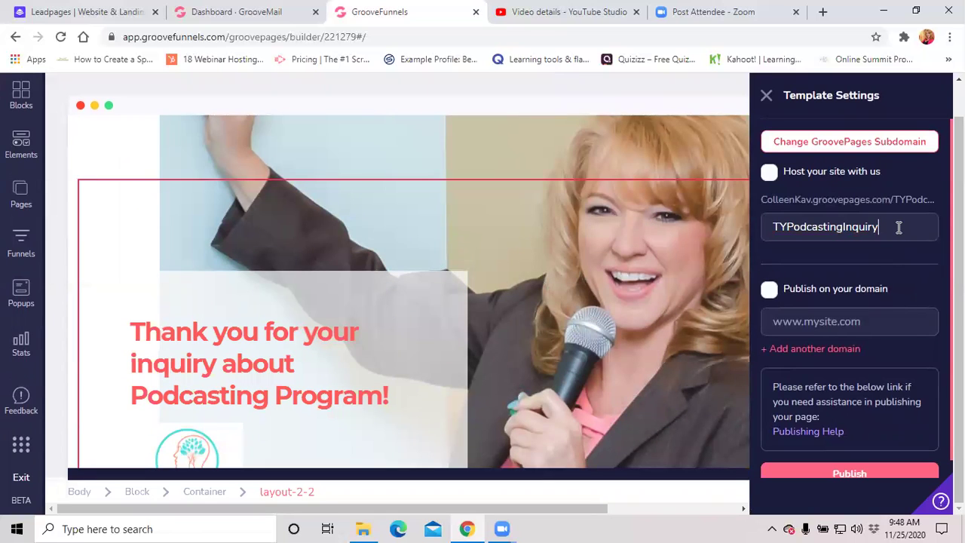
{"action": "scroll", "coordinate": [894, 230], "scroll_direction": "down", "scroll_amount": 1}
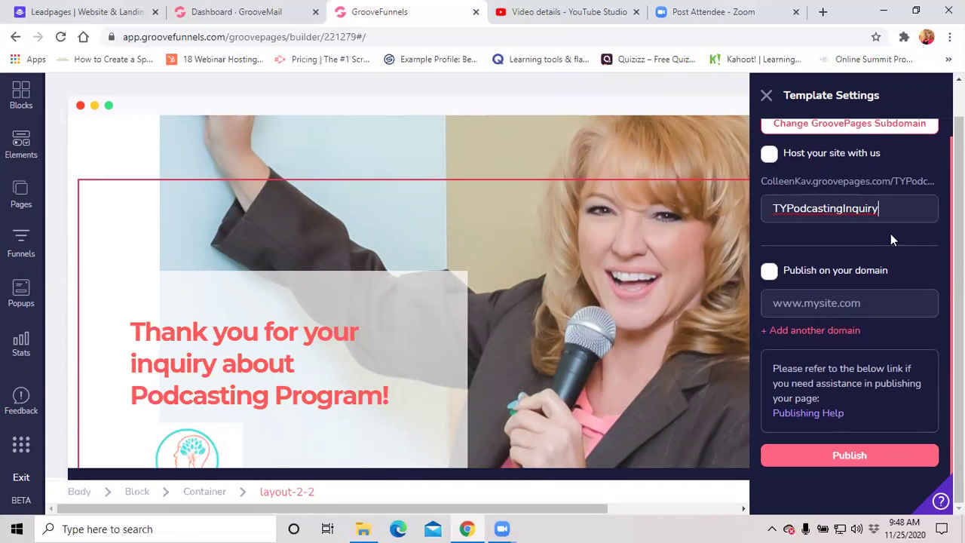
{"action": "scroll", "coordinate": [566, 340], "scroll_direction": "down", "scroll_amount": 5}
{"action": "scroll", "coordinate": [562, 335], "scroll_direction": "up", "scroll_amount": 4}
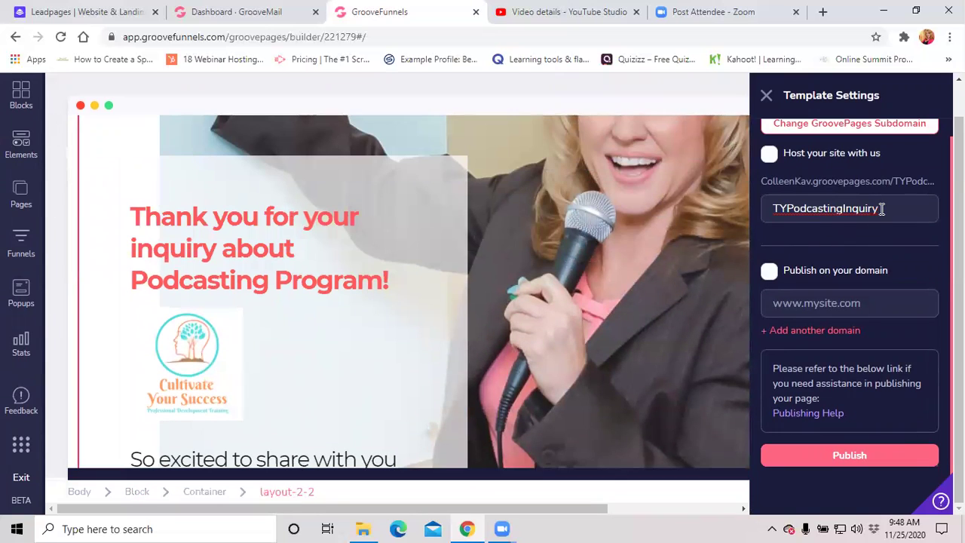
{"action": "key", "text": "BackSpace"}
{"action": "key", "text": "BackSpace"}
{"action": "key", "text": "BackSpace"}
{"action": "key", "text": "BackSpace"}
{"action": "key", "text": "BackSpace"}
{"action": "key", "text": "BackSpace"}
{"action": "key", "text": "BackSpace"}
{"action": "key", "text": "BackSpace"}
{"action": "key", "text": "BackSpace"}
{"action": "key", "text": "BackSpace"}
{"action": "key", "text": "BackSpace"}
{"action": "type", "text": "tJumpstartInquiry"}
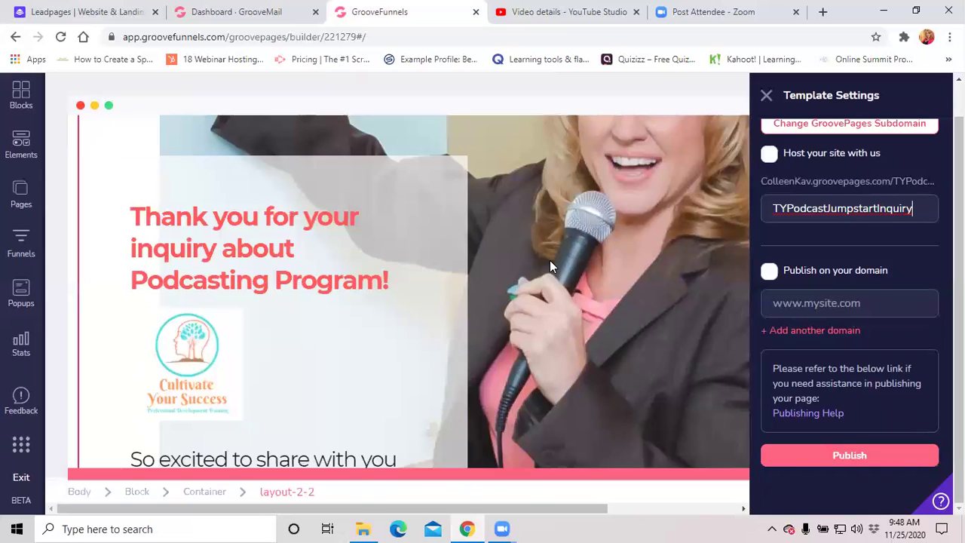
{"action": "scroll", "coordinate": [550, 260], "scroll_direction": "down", "scroll_amount": 3}
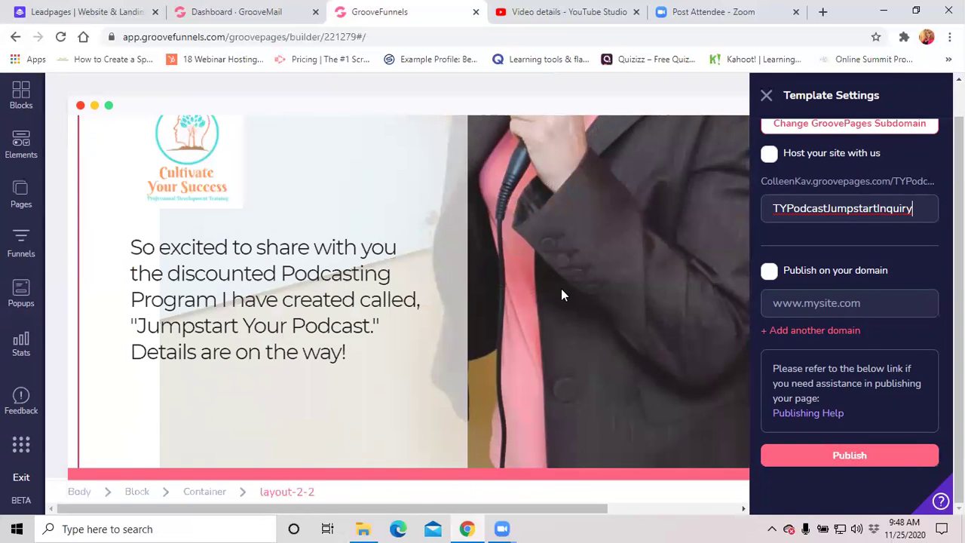
{"action": "scroll", "coordinate": [564, 293], "scroll_direction": "up", "scroll_amount": 3}
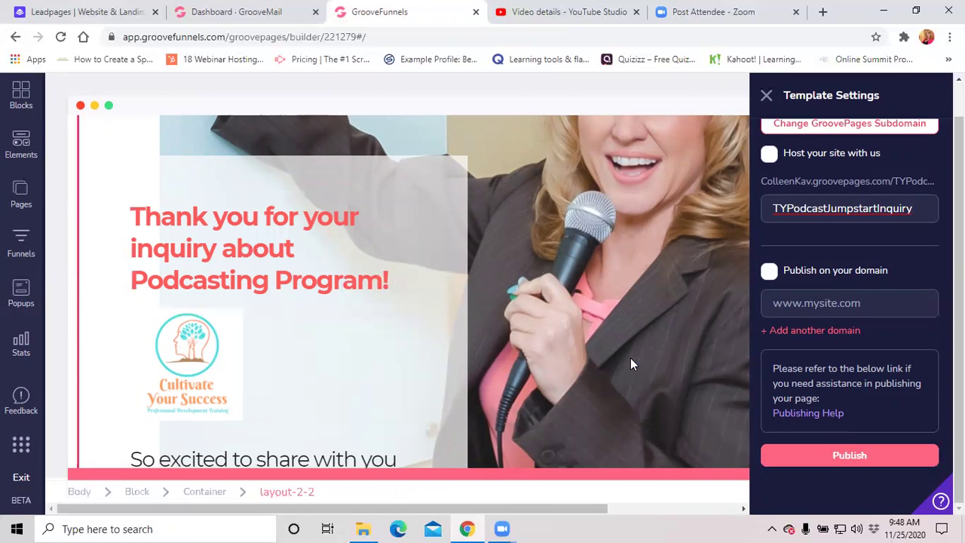
{"action": "scroll", "coordinate": [631, 358], "scroll_direction": "down", "scroll_amount": 3}
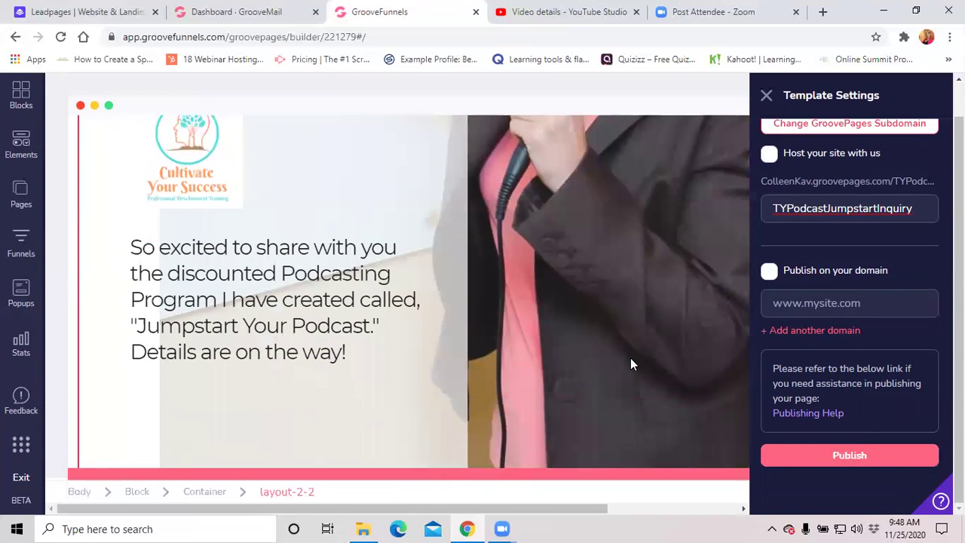
{"action": "scroll", "coordinate": [631, 358], "scroll_direction": "down", "scroll_amount": 1}
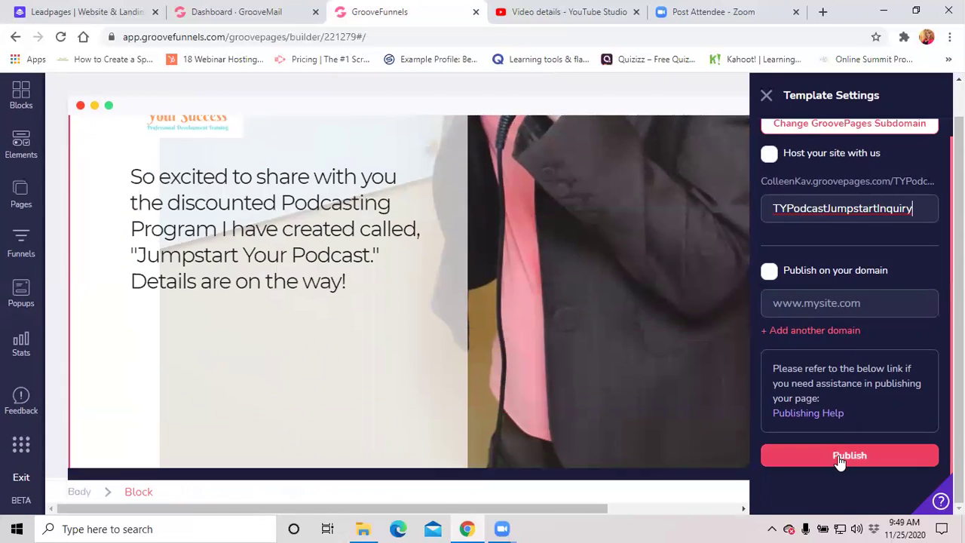
{"action": "scroll", "coordinate": [660, 289], "scroll_direction": "up", "scroll_amount": 2}
{"action": "scroll", "coordinate": [659, 291], "scroll_direction": "up", "scroll_amount": 2}
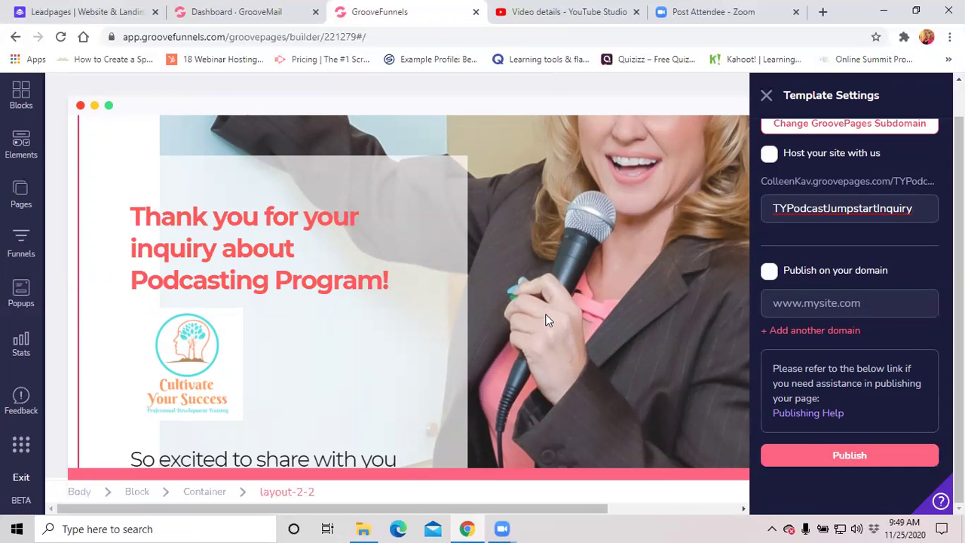
{"action": "scroll", "coordinate": [424, 325], "scroll_direction": "down", "scroll_amount": 2}
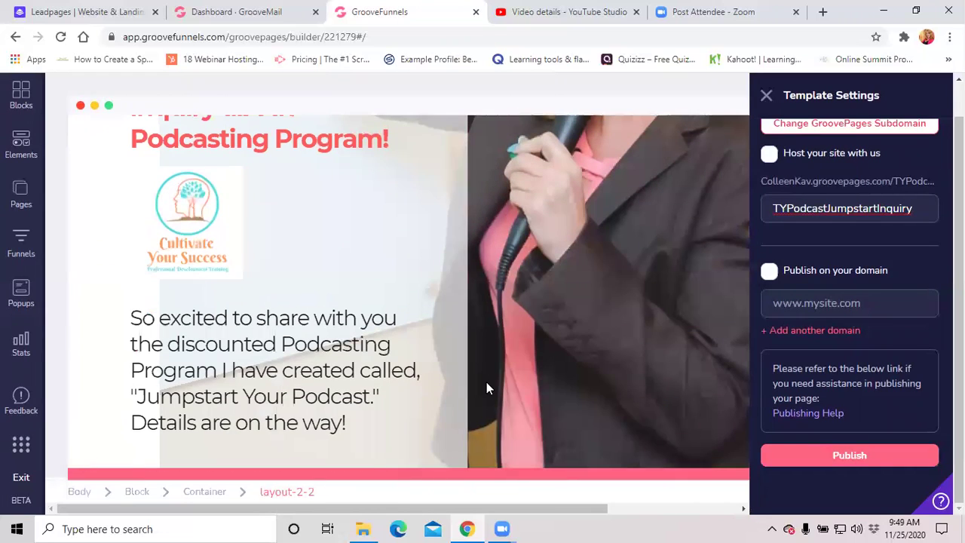
{"action": "scroll", "coordinate": [486, 385], "scroll_direction": "down", "scroll_amount": 1}
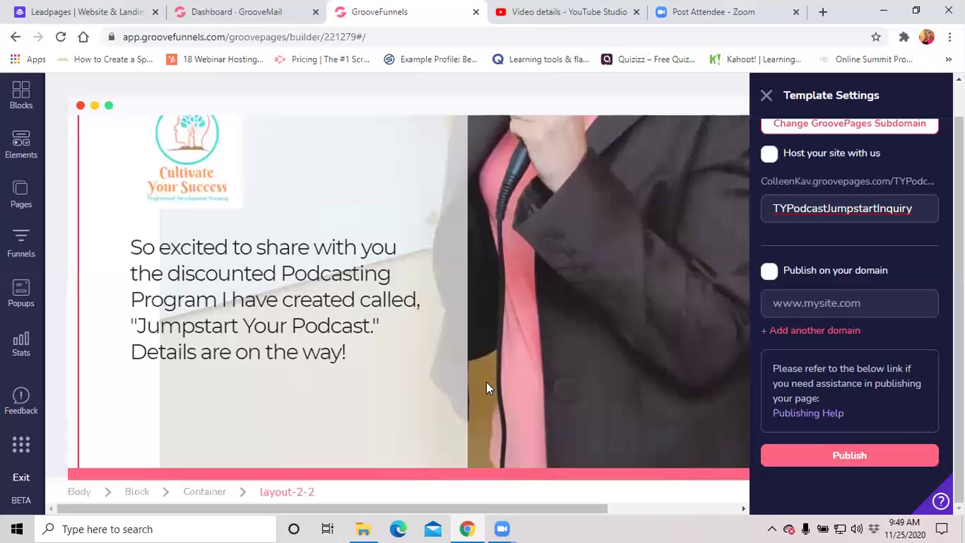
{"action": "scroll", "coordinate": [472, 383], "scroll_direction": "down", "scroll_amount": 2}
{"action": "scroll", "coordinate": [409, 366], "scroll_direction": "up", "scroll_amount": 6}
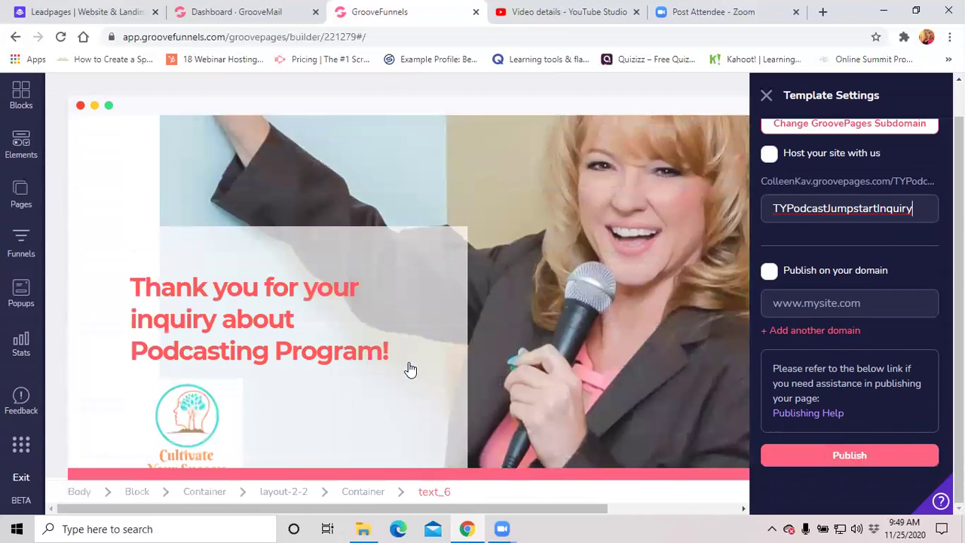
{"action": "scroll", "coordinate": [424, 369], "scroll_direction": "down", "scroll_amount": 2}
{"action": "scroll", "coordinate": [423, 367], "scroll_direction": "up", "scroll_amount": 1}
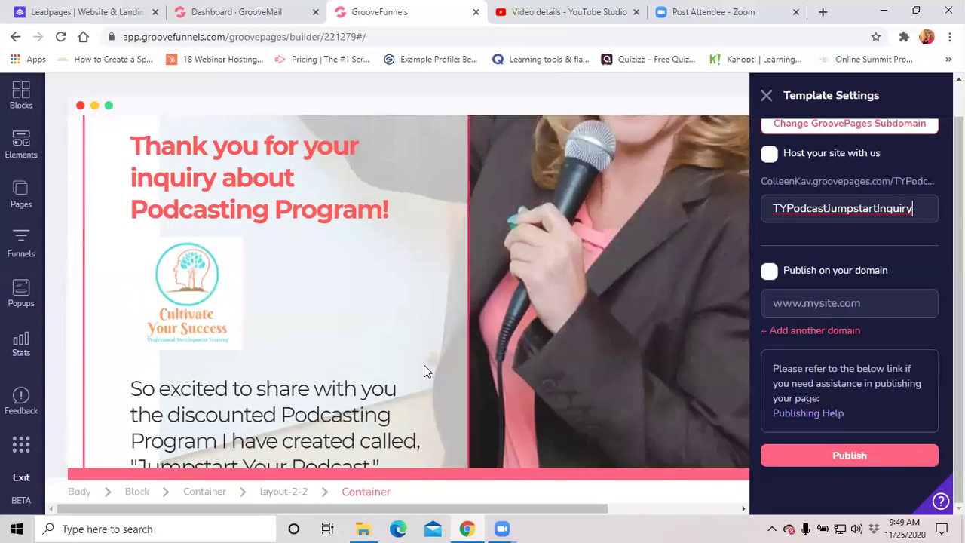
{"action": "scroll", "coordinate": [425, 370], "scroll_direction": "down", "scroll_amount": 4}
{"action": "scroll", "coordinate": [424, 370], "scroll_direction": "up", "scroll_amount": 3}
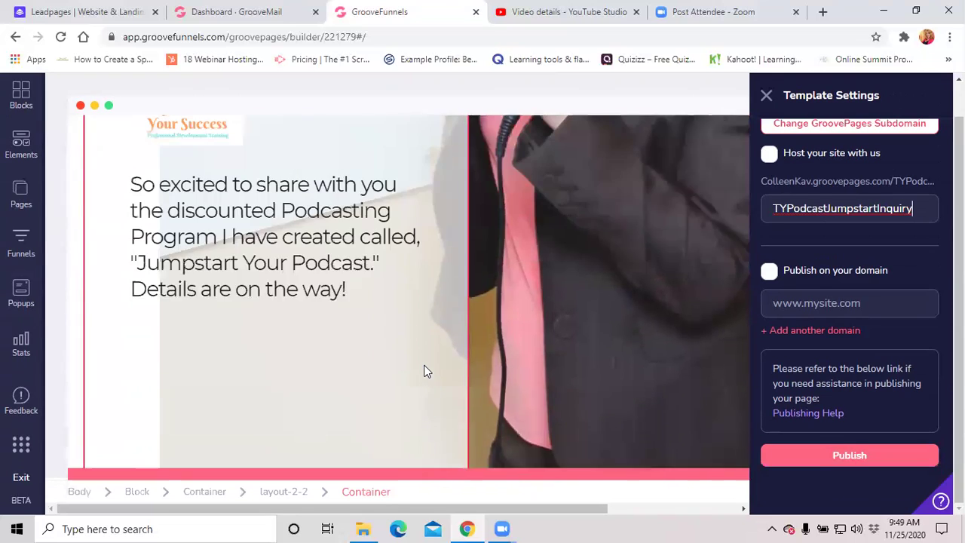
{"action": "scroll", "coordinate": [571, 245], "scroll_direction": "up", "scroll_amount": 2}
{"action": "scroll", "coordinate": [848, 161], "scroll_direction": "up", "scroll_amount": 1}
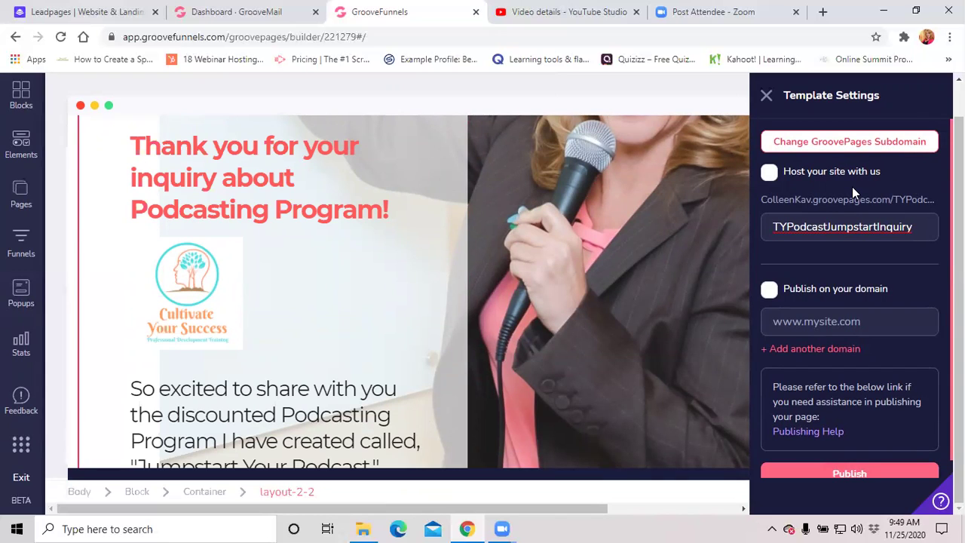
Turn on 'Host your site with us' so the TYPodcastJumpstartInquiry page uses the GroovePages subdomain.
{"action": "left_click", "coordinate": [769, 175]}
{"action": "scroll", "coordinate": [915, 453], "scroll_direction": "down", "scroll_amount": 1}
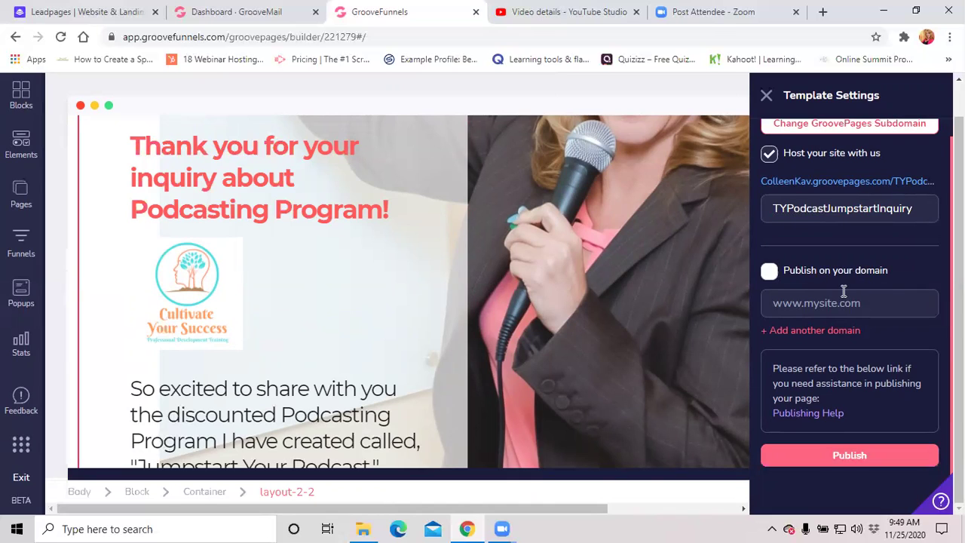
{"action": "scroll", "coordinate": [844, 291], "scroll_direction": "up", "scroll_amount": 1}
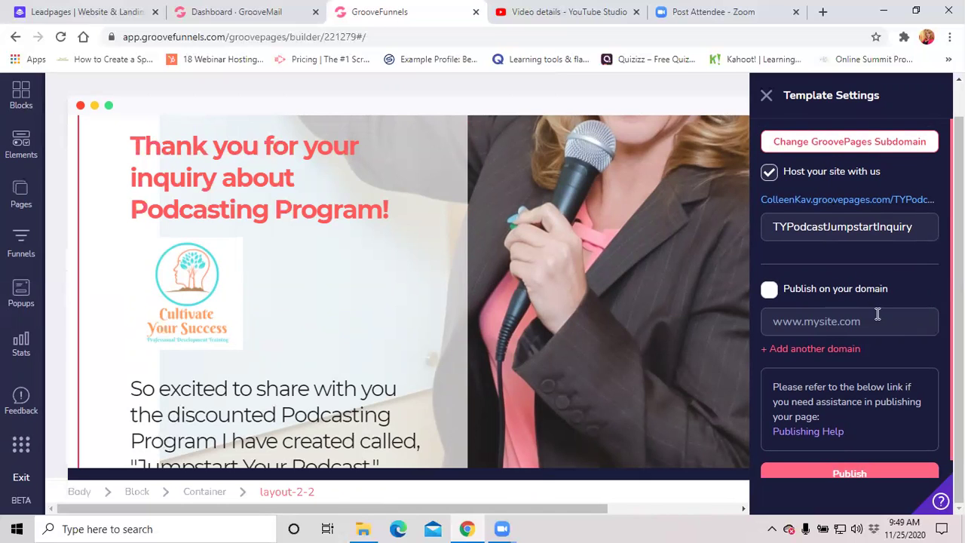
{"action": "scroll", "coordinate": [868, 302], "scroll_direction": "up", "scroll_amount": 2}
{"action": "scroll", "coordinate": [853, 342], "scroll_direction": "down", "scroll_amount": 1}
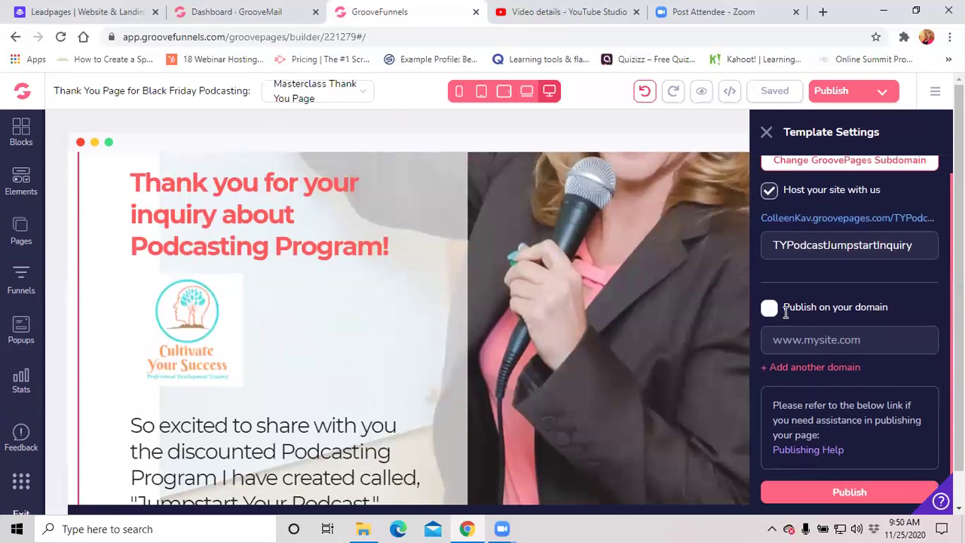
{"action": "scroll", "coordinate": [788, 309], "scroll_direction": "up", "scroll_amount": 1}
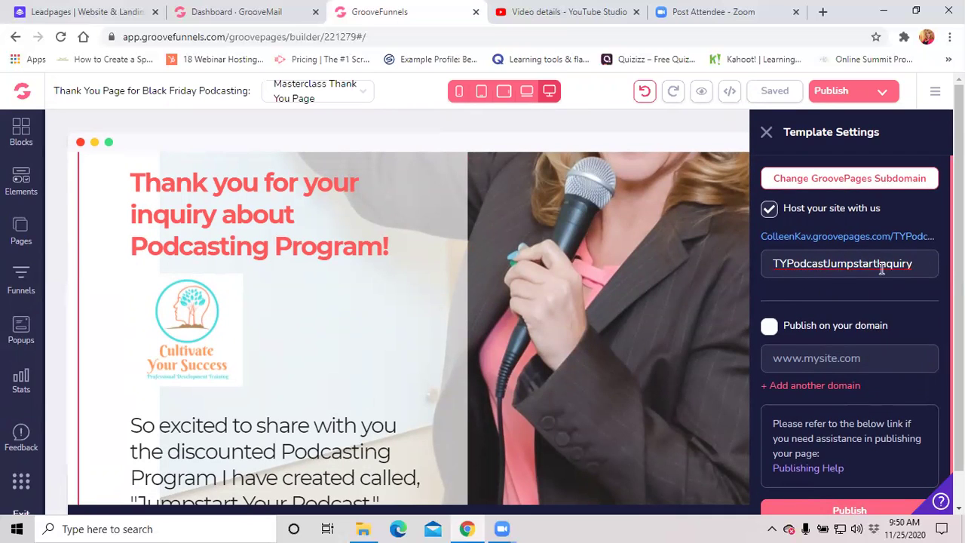
{"action": "scroll", "coordinate": [882, 268], "scroll_direction": "down", "scroll_amount": 3}
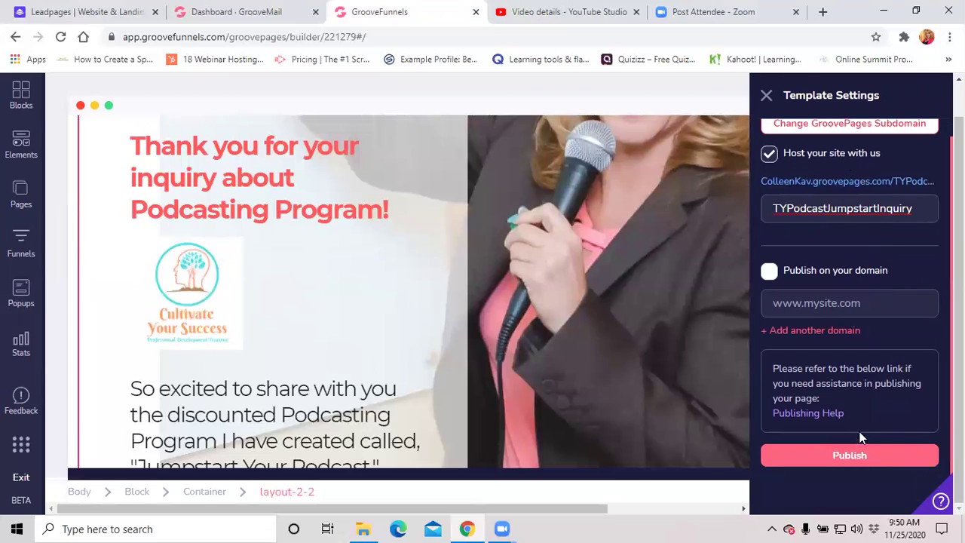
Publish the thank-you page to its subdomain, dismissing the notice and publishing again.
{"action": "left_click", "coordinate": [868, 451]}
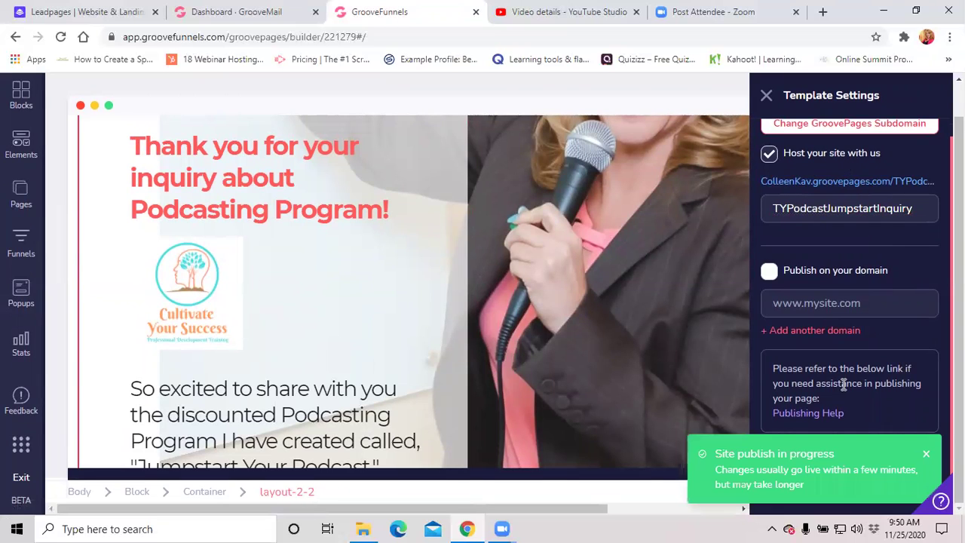
{"action": "left_click", "coordinate": [927, 457]}
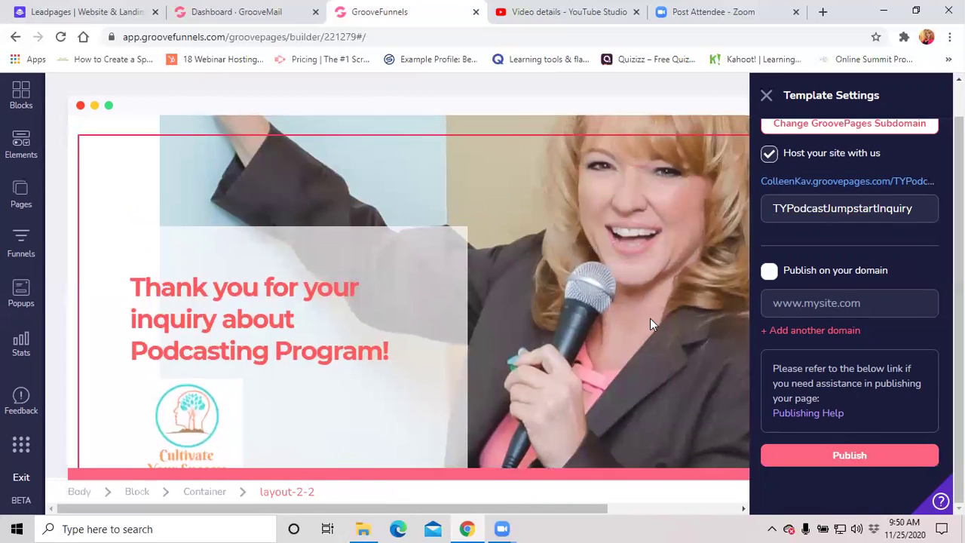
{"action": "left_click", "coordinate": [892, 456]}
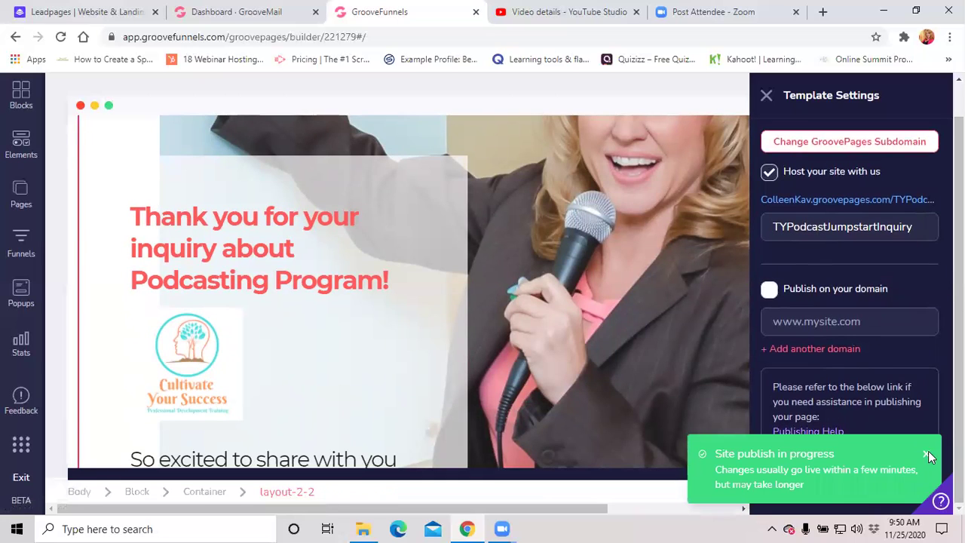
Close Template Settings to return to the page canvas.
{"action": "left_click", "coordinate": [767, 96]}
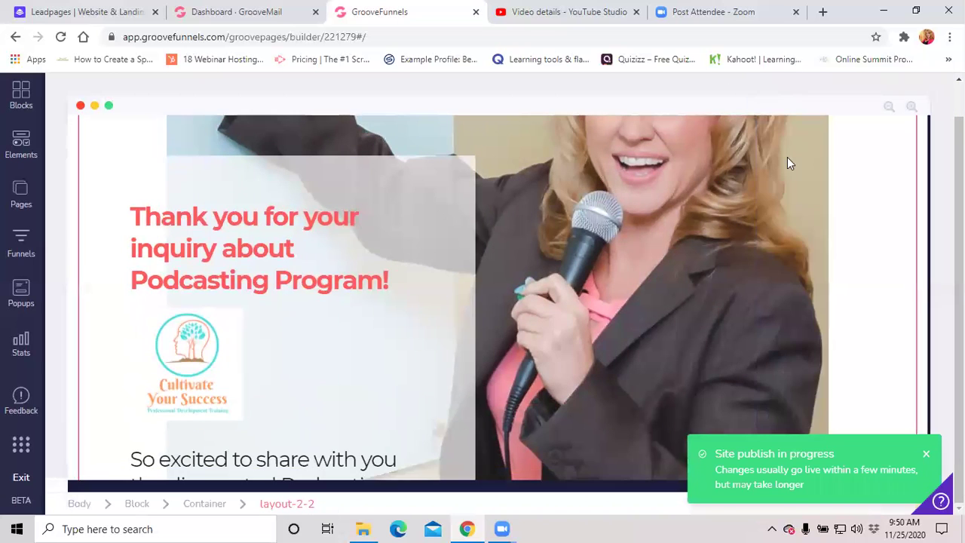
{"action": "scroll", "coordinate": [614, 268], "scroll_direction": "down", "scroll_amount": 5}
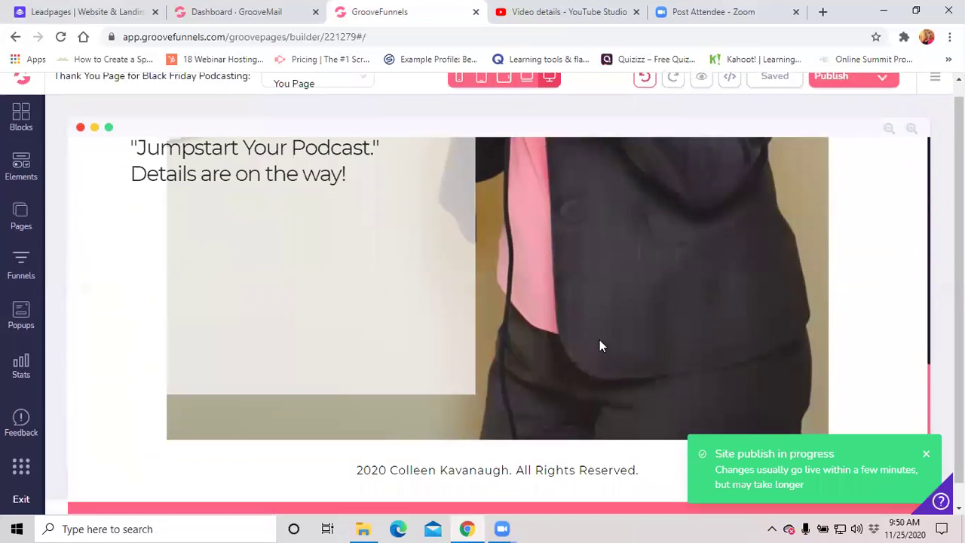
{"action": "scroll", "coordinate": [475, 323], "scroll_direction": "up", "scroll_amount": 4}
{"action": "scroll", "coordinate": [452, 302], "scroll_direction": "down", "scroll_amount": 5}
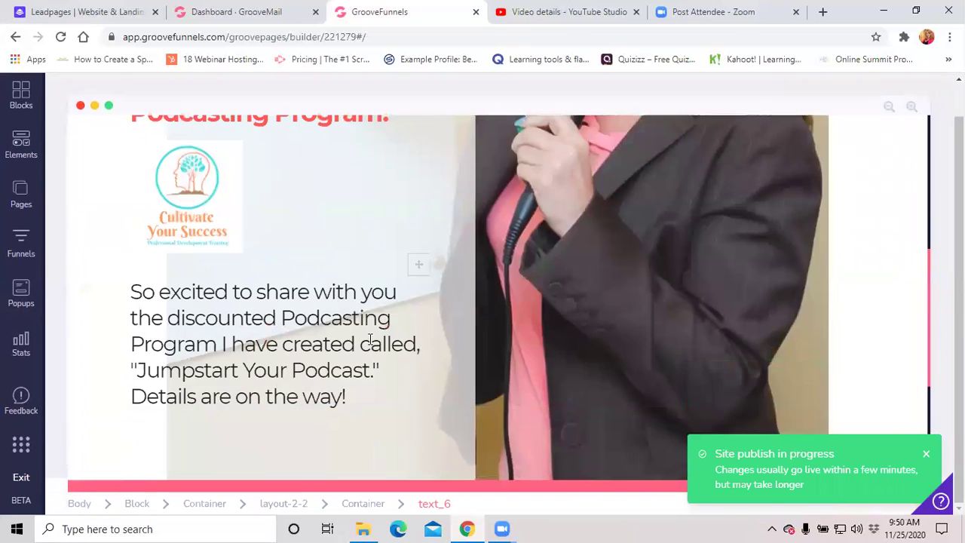
{"action": "scroll", "coordinate": [378, 282], "scroll_direction": "up", "scroll_amount": 3}
{"action": "scroll", "coordinate": [374, 279], "scroll_direction": "down", "scroll_amount": 6}
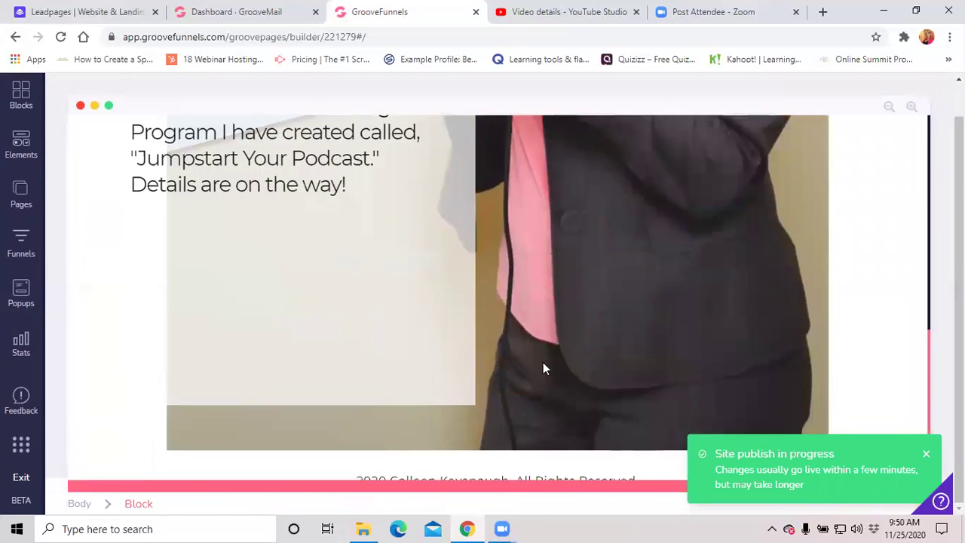